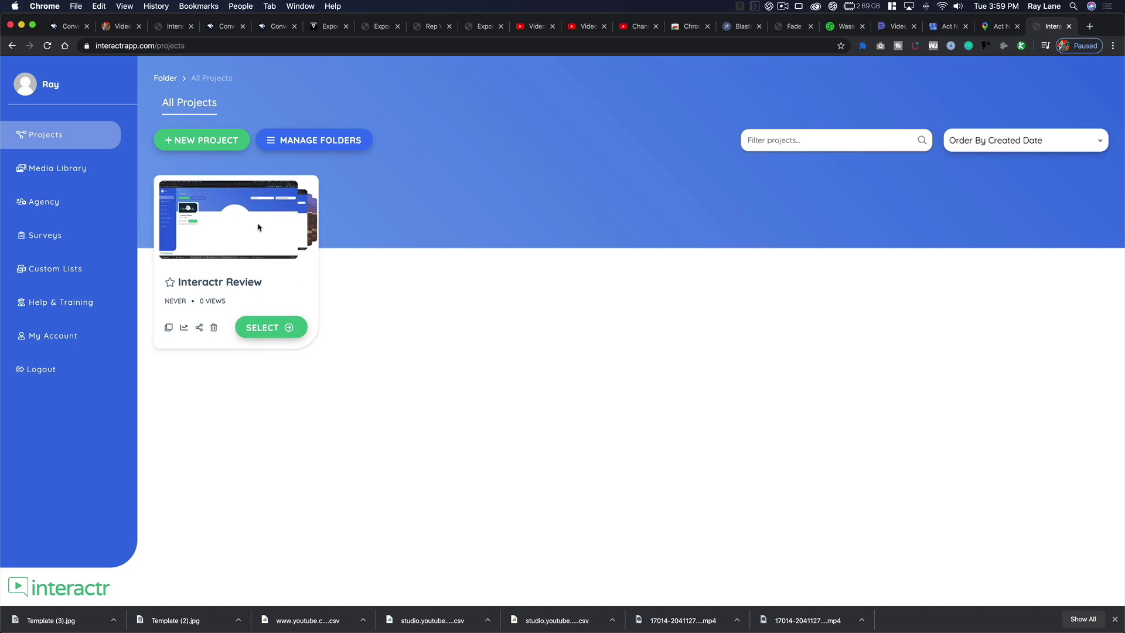
Open Interactr Review and place the intro demo, Video 3 and Video 4 clips on the canvas.
click(271, 335)
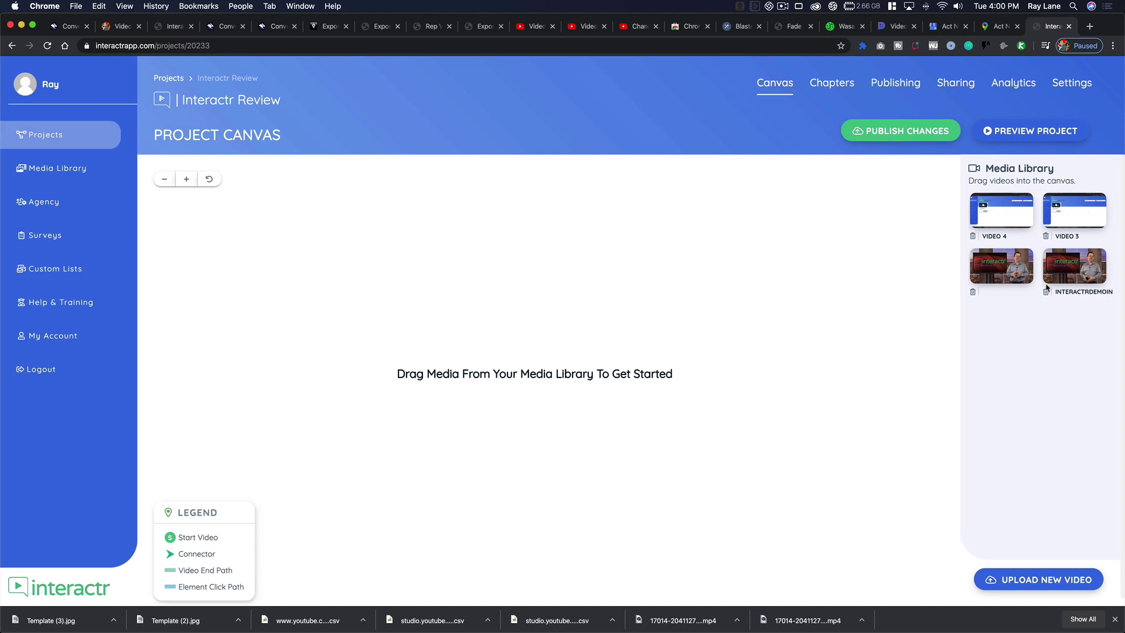
drag(1068, 269, 251, 261)
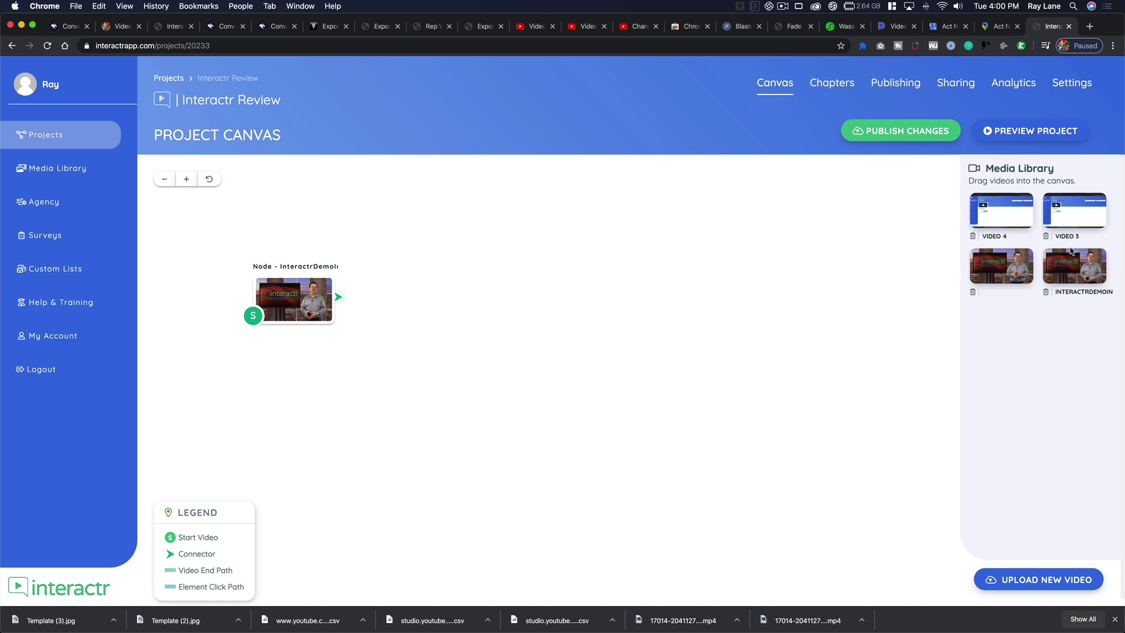
drag(1076, 207, 372, 219)
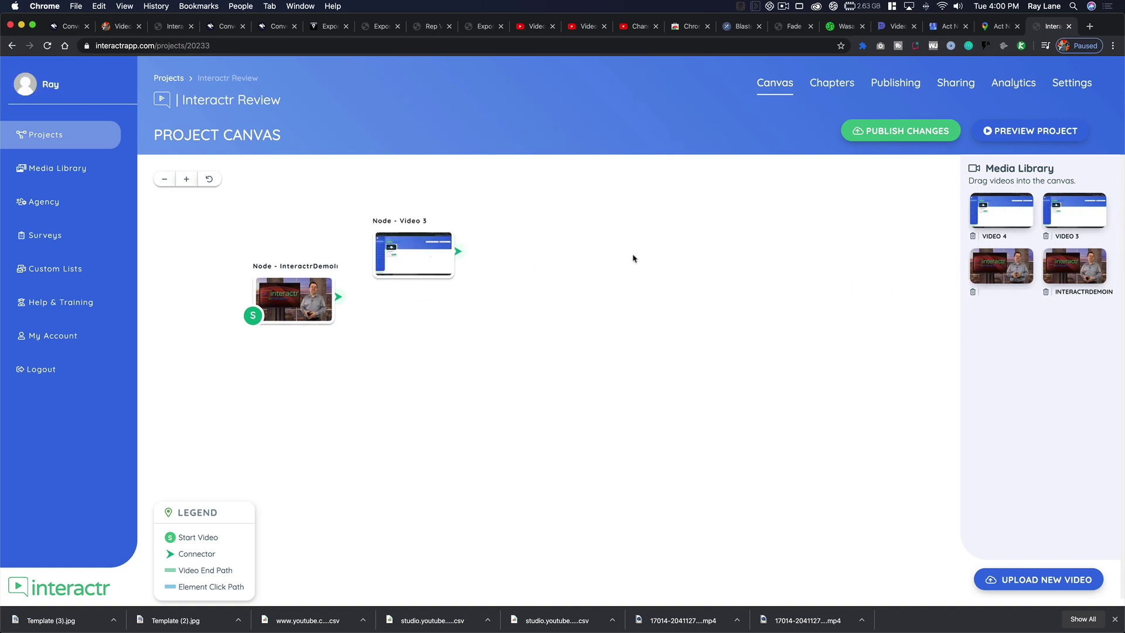
drag(990, 221, 375, 314)
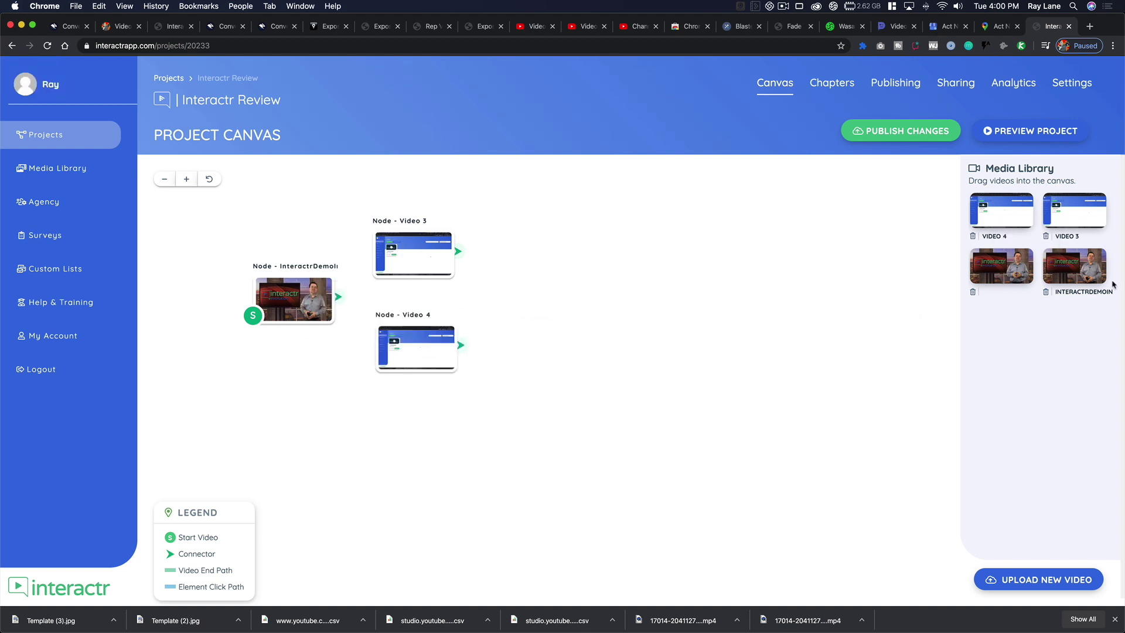
Add the closing demo clip as a node and connect Video 3 and Video 4 into it.
drag(990, 271, 549, 282)
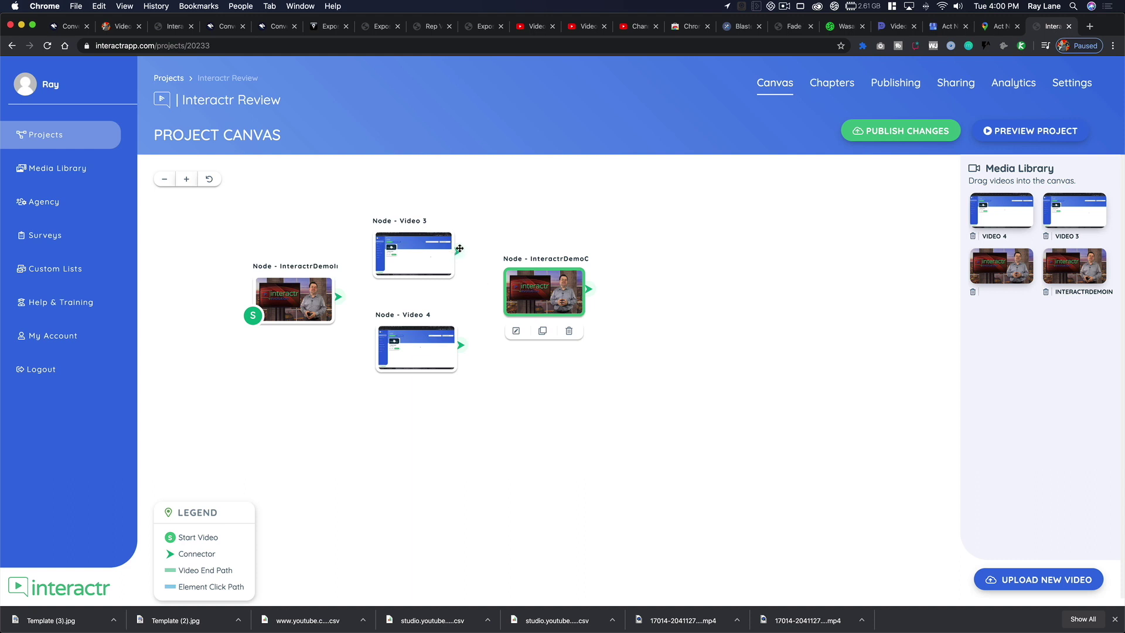
drag(458, 252, 527, 290)
drag(461, 345, 517, 291)
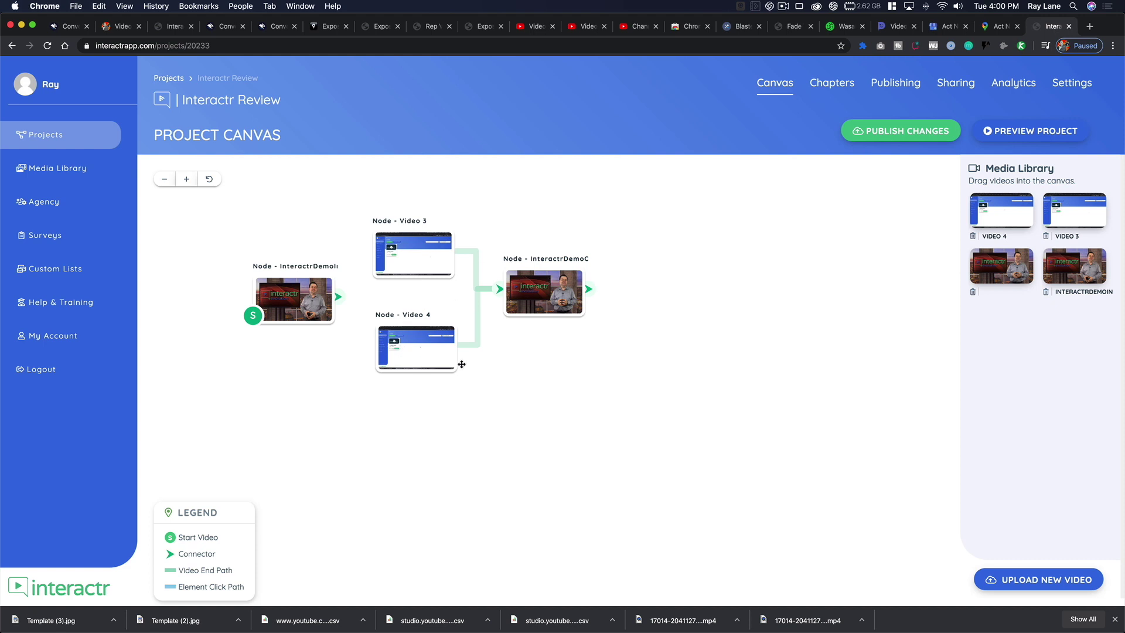
Open the InteractrDemoIn start node's editor and pause its preview at 00:02.
double_click(303, 293)
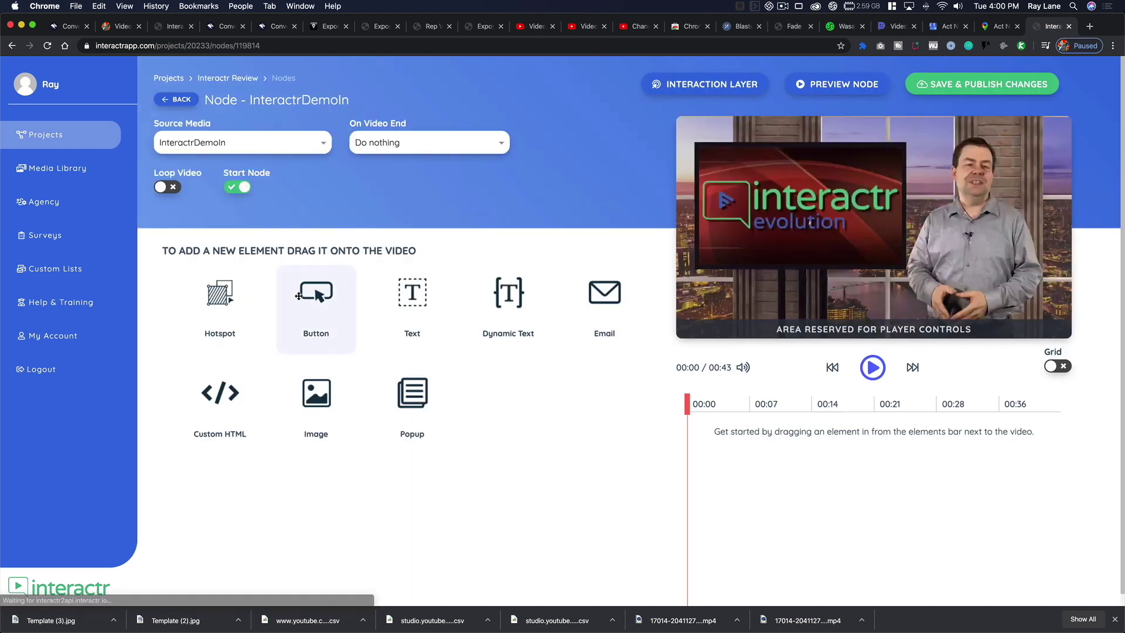
click(876, 371)
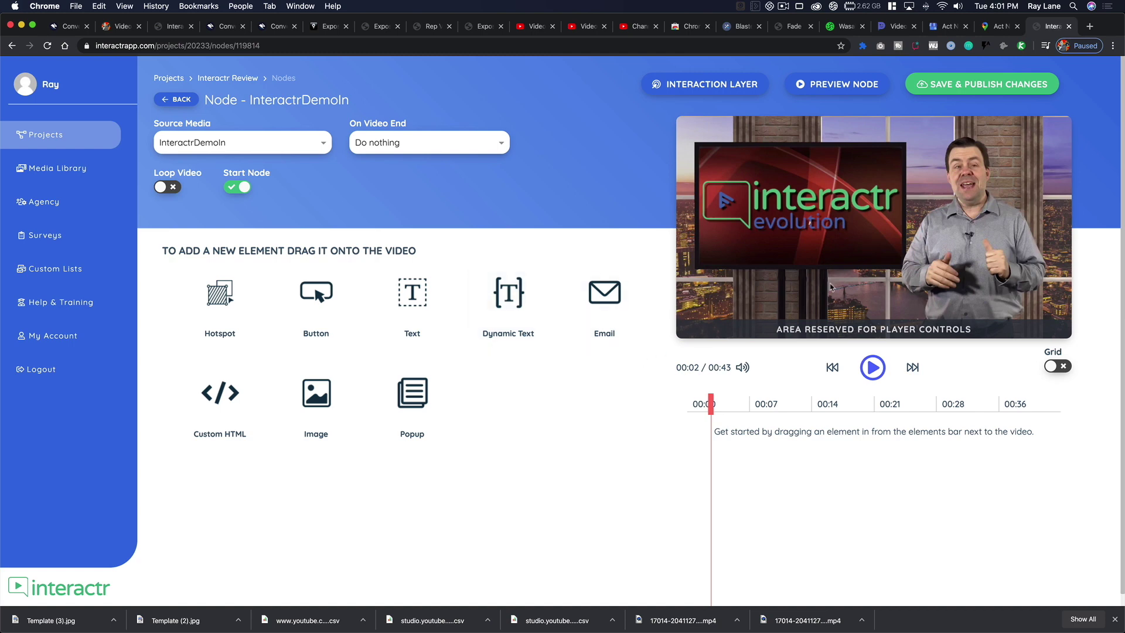
scroll(831, 287, down, 1)
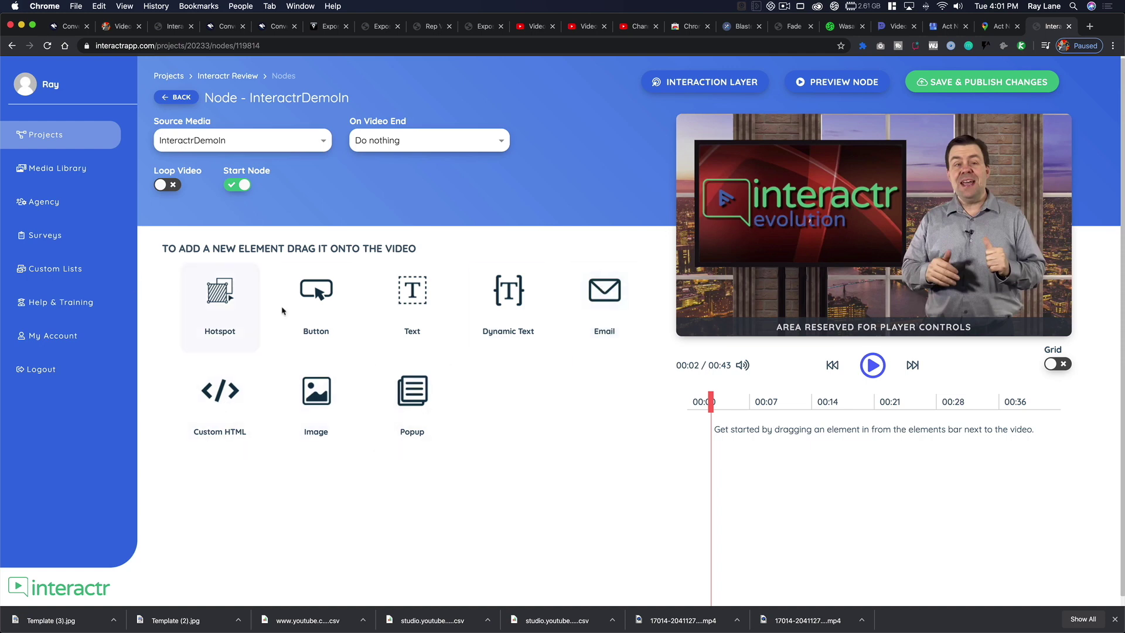
Add a new button named English onto the start video, created from scratch.
drag(316, 291, 716, 292)
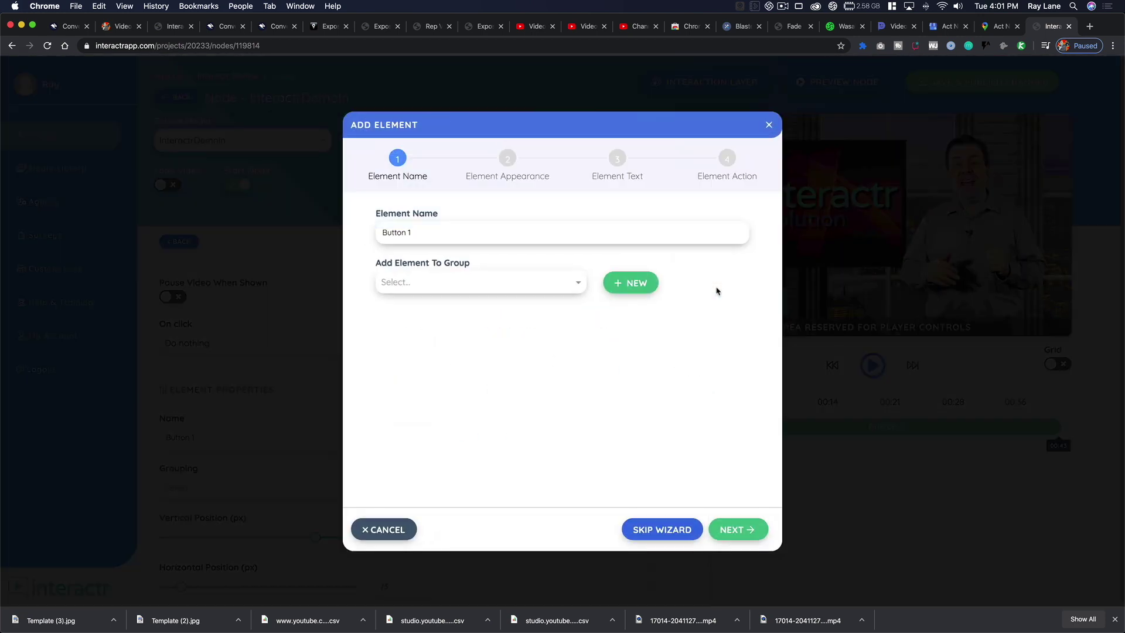
drag(428, 232, 331, 230)
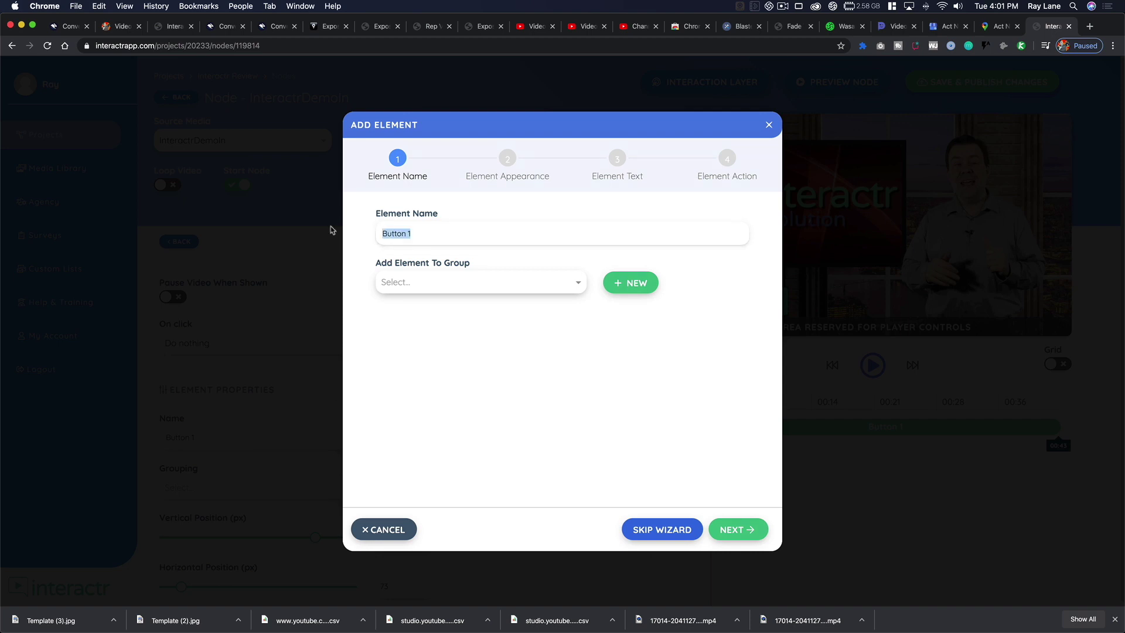
text(English)
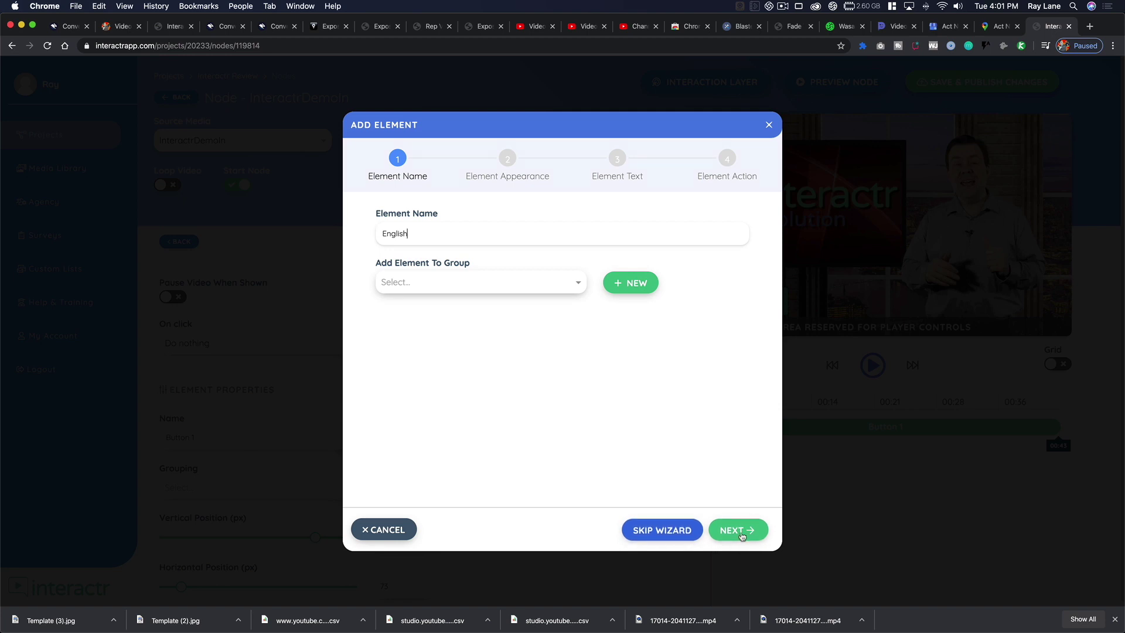
click(740, 530)
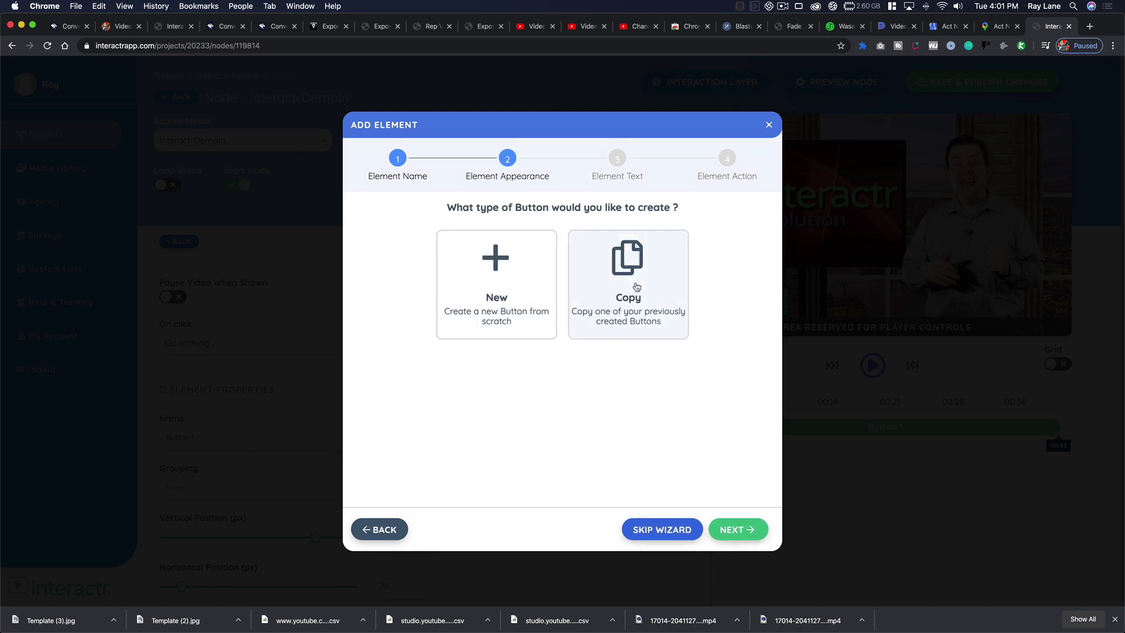
click(501, 271)
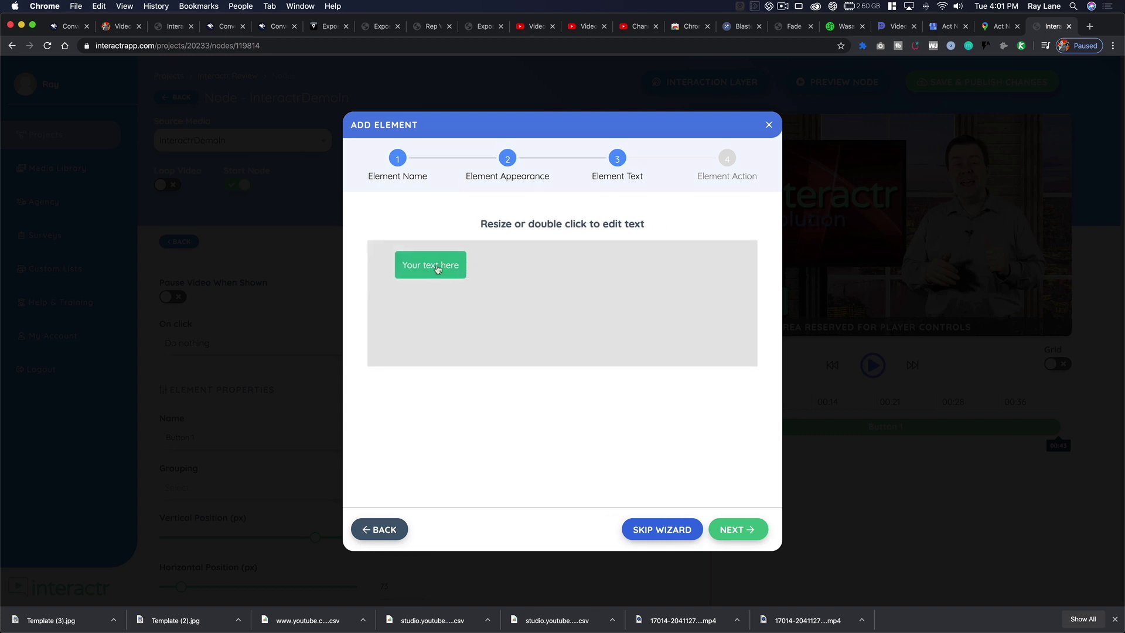
Change the button's label to bold ENGLISH.
double_click(428, 265)
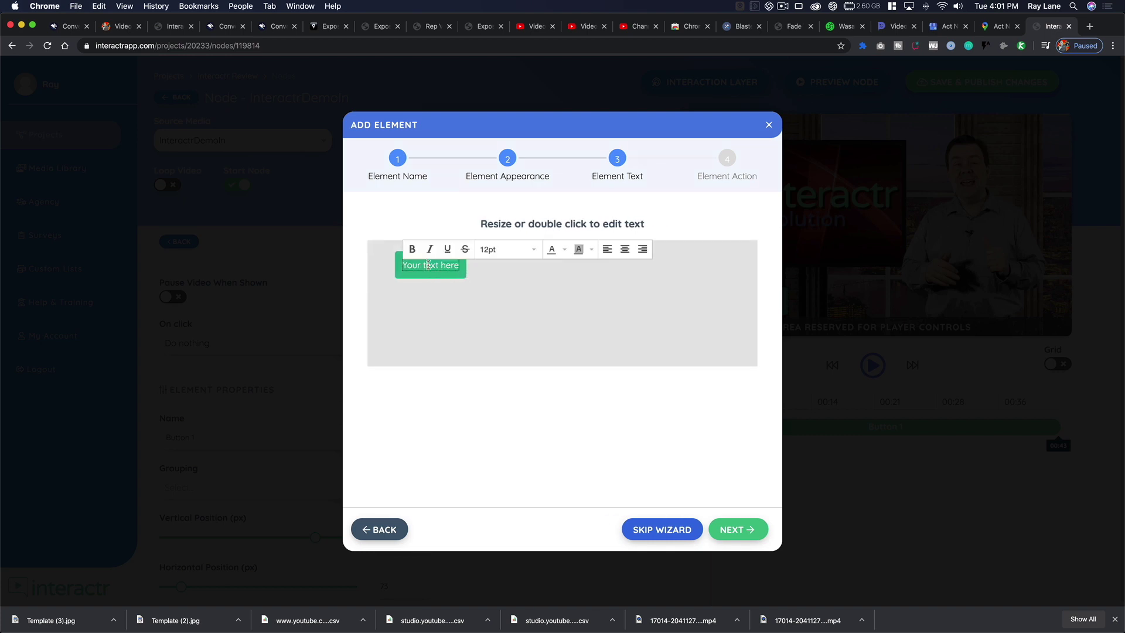
key(super+a)
key(BackSpace)
text(ENGLISH)
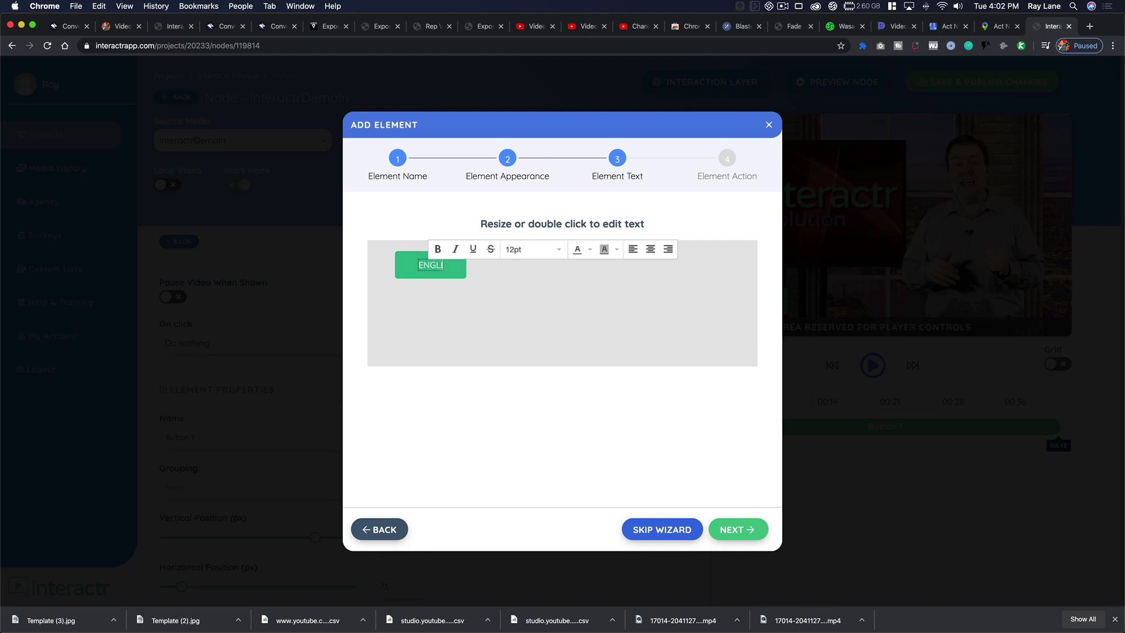
click(437, 249)
click(422, 249)
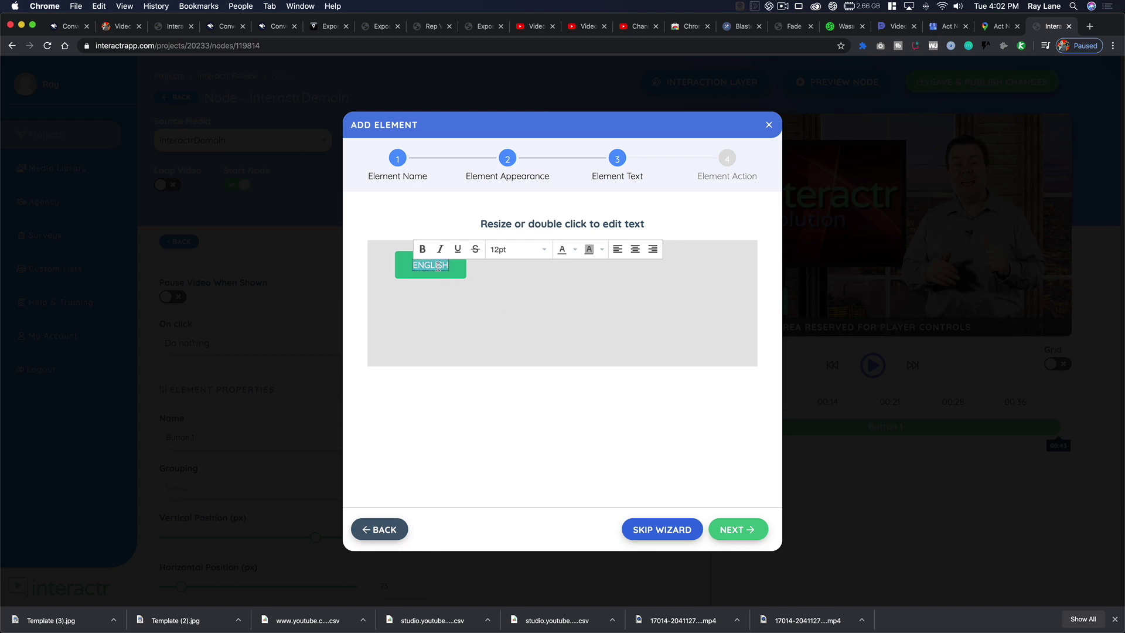
click(422, 250)
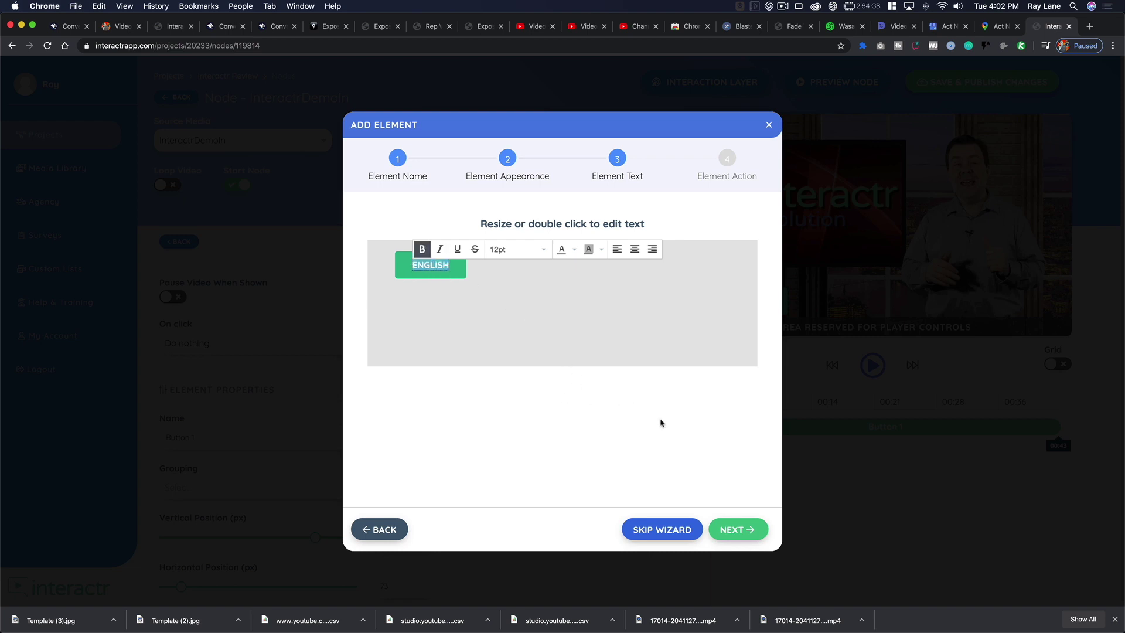
click(734, 532)
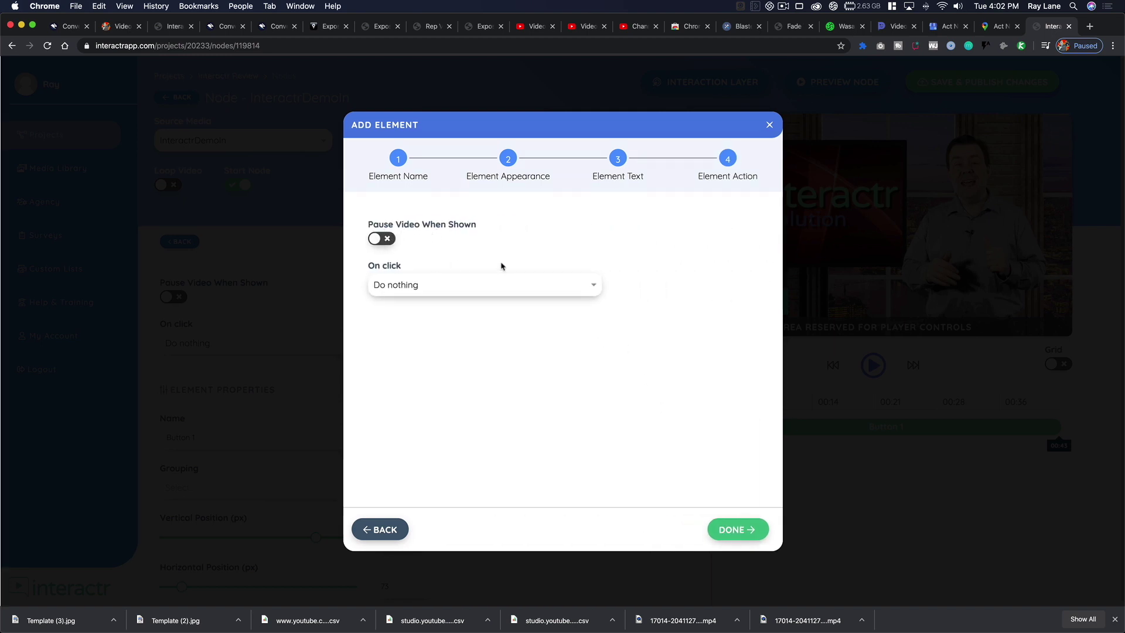
Make clicking the English button play the Video 3 node.
click(472, 290)
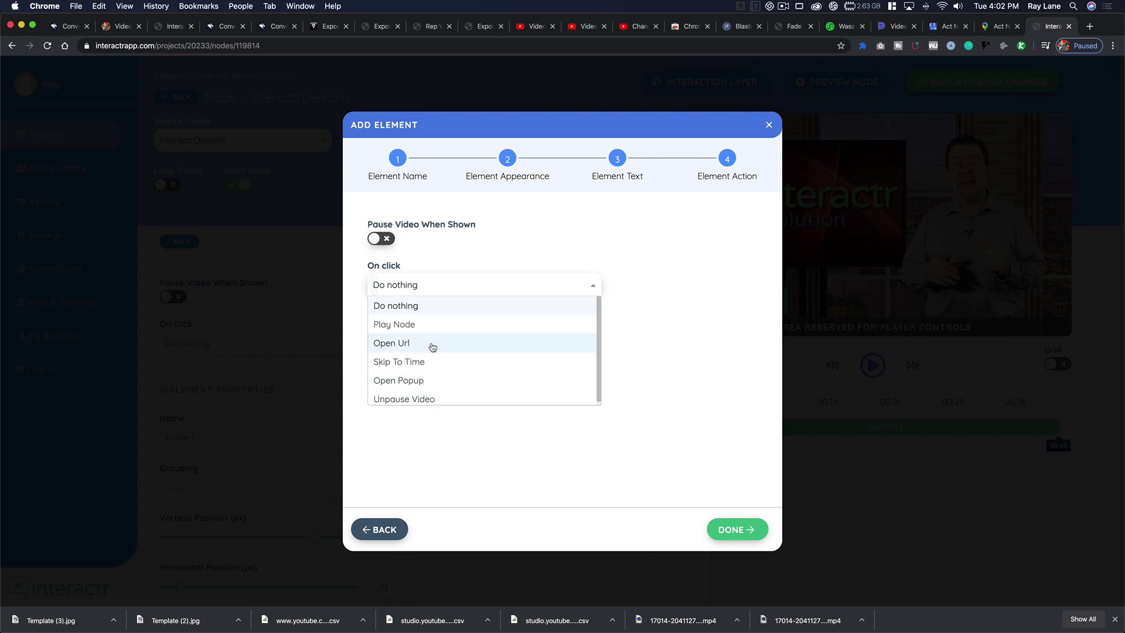
click(404, 326)
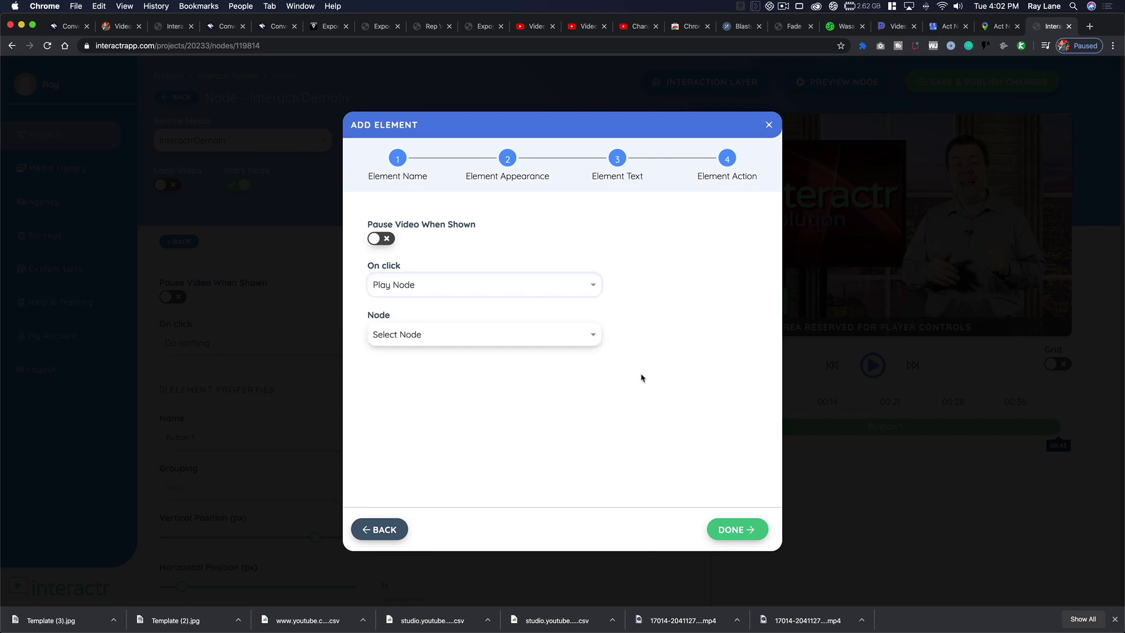
click(441, 335)
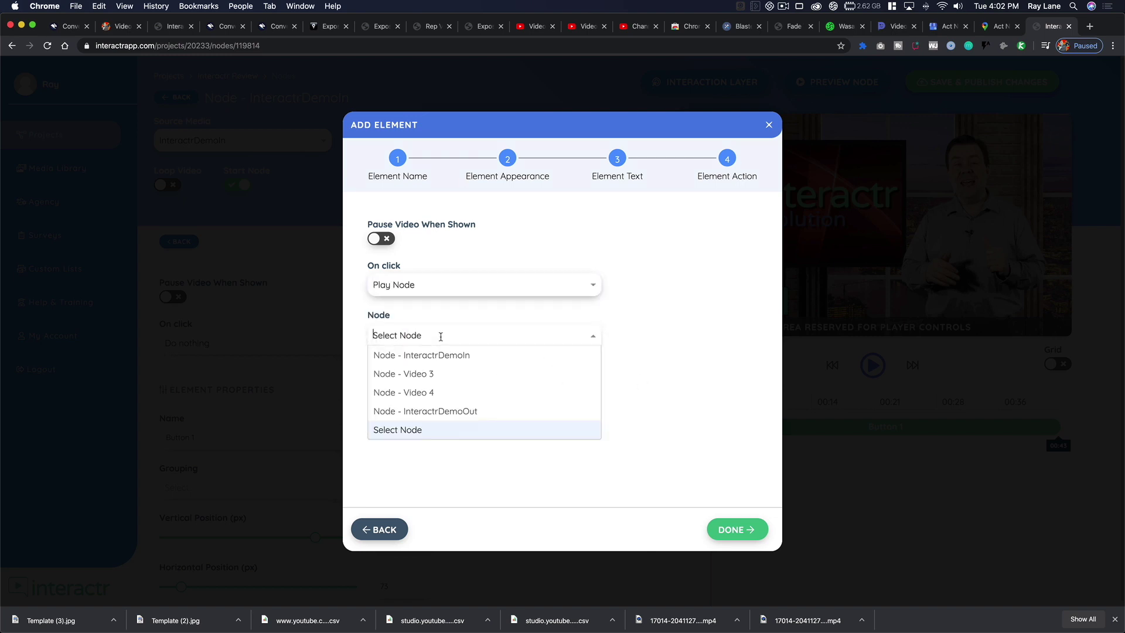
click(421, 375)
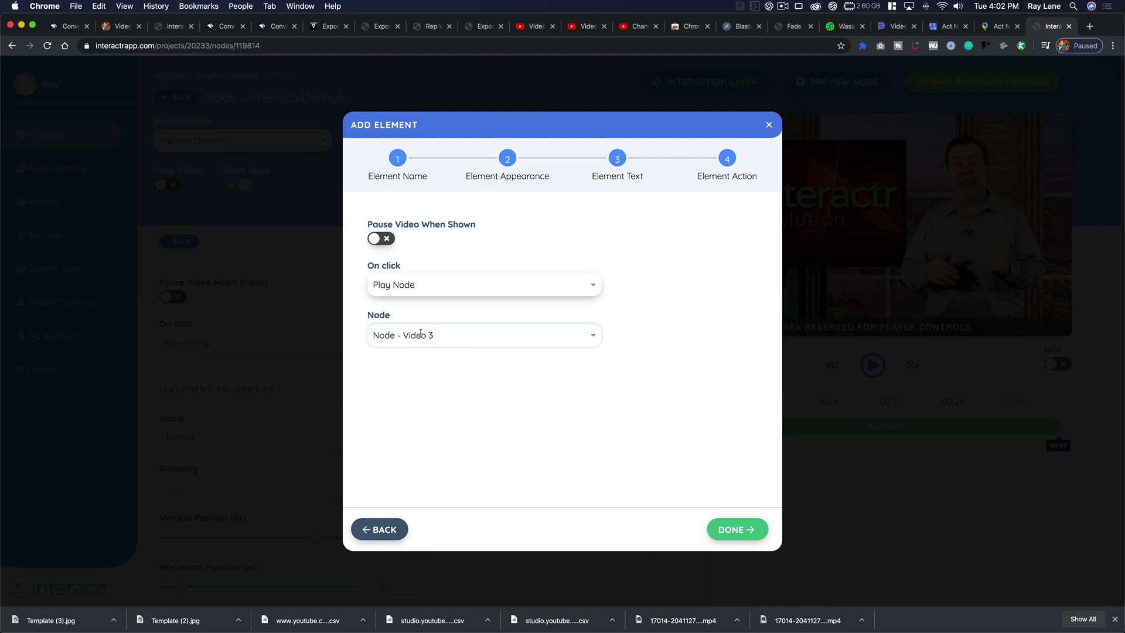
click(735, 531)
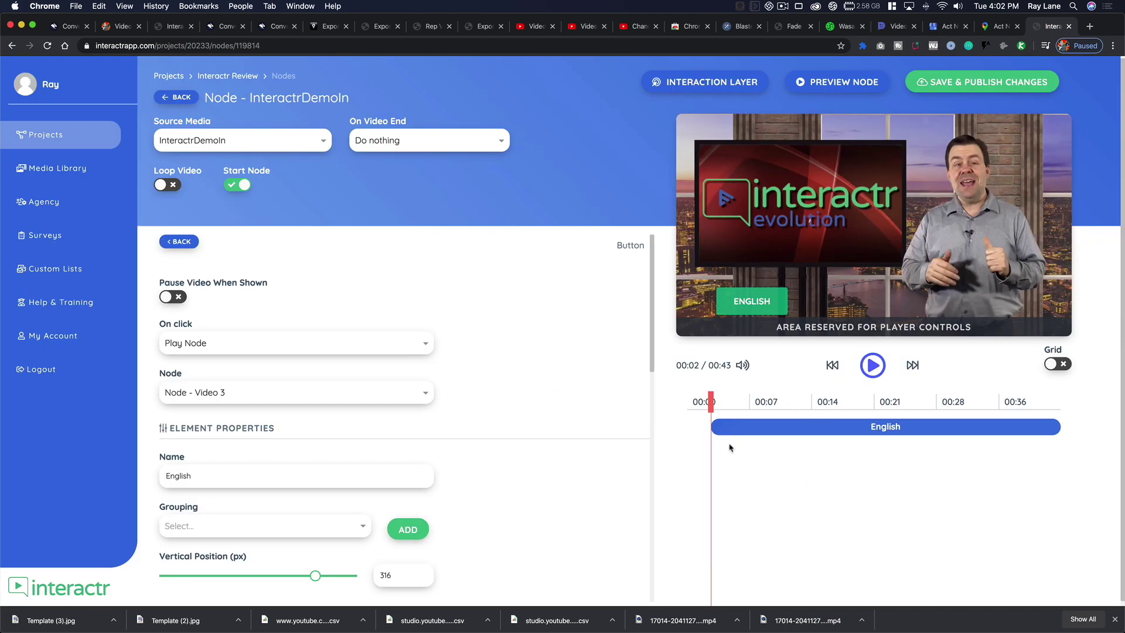
Nudge the English button up and style it 150 px wide with roundness 10 and letter spacing 2.
drag(769, 305, 773, 294)
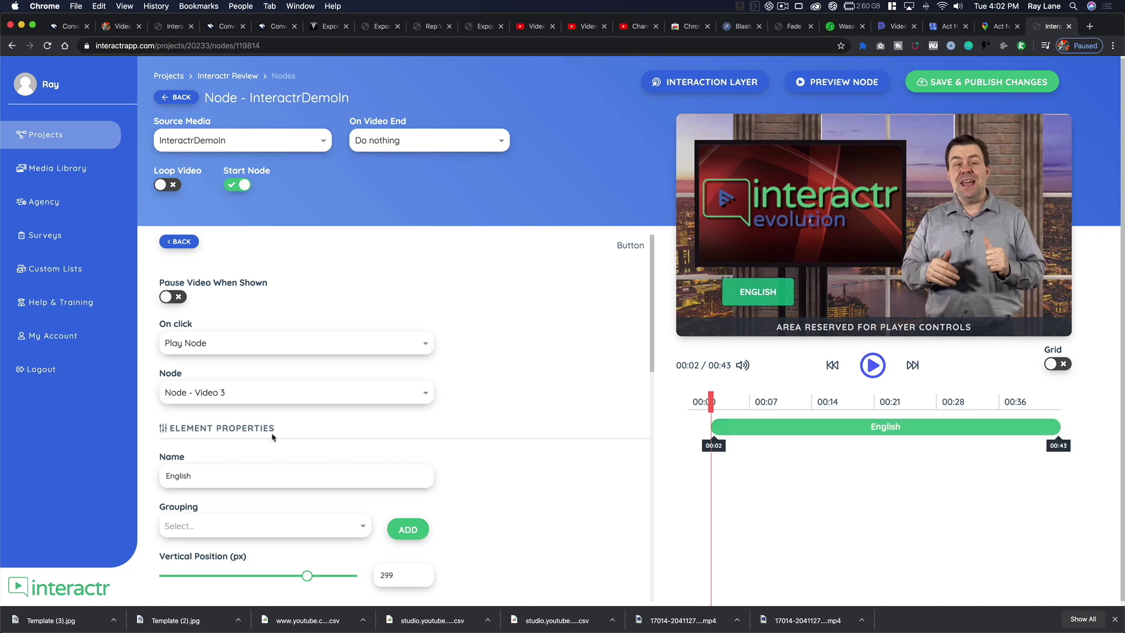
scroll(270, 435, down, 5)
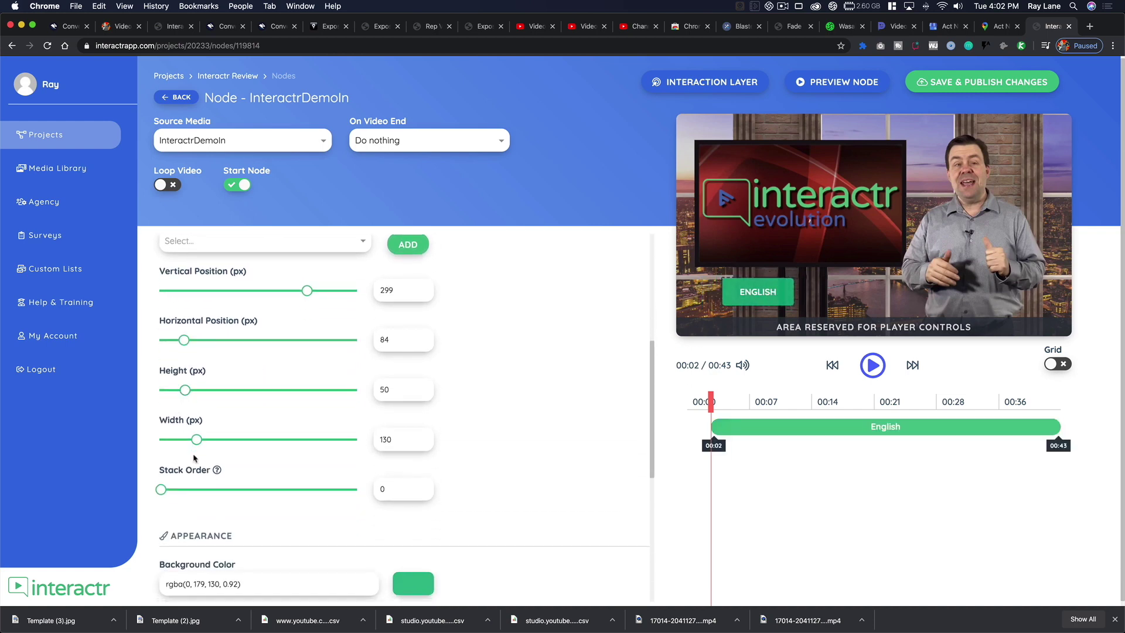
scroll(200, 404, up, 1)
mouse_move(307, 301)
mouse_down()
mouse_move(255, 301)
mouse_move(307, 301)
mouse_up()
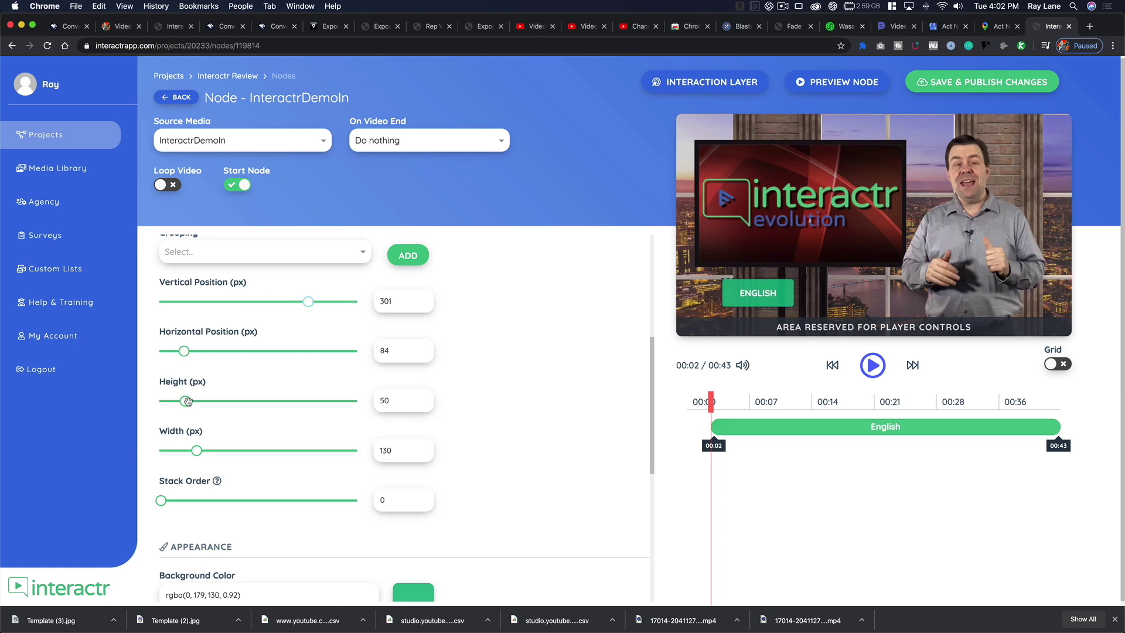
mouse_move(187, 401)
mouse_down()
mouse_move(246, 401)
mouse_move(186, 400)
mouse_up()
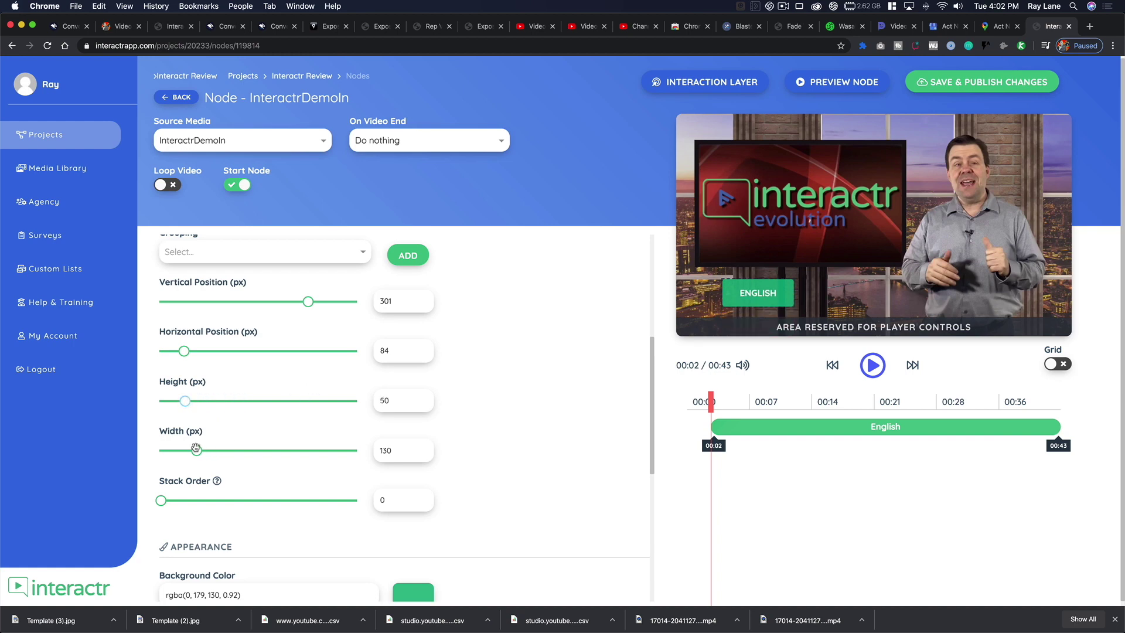
mouse_move(197, 449)
mouse_down()
mouse_move(284, 447)
mouse_move(200, 443)
mouse_up()
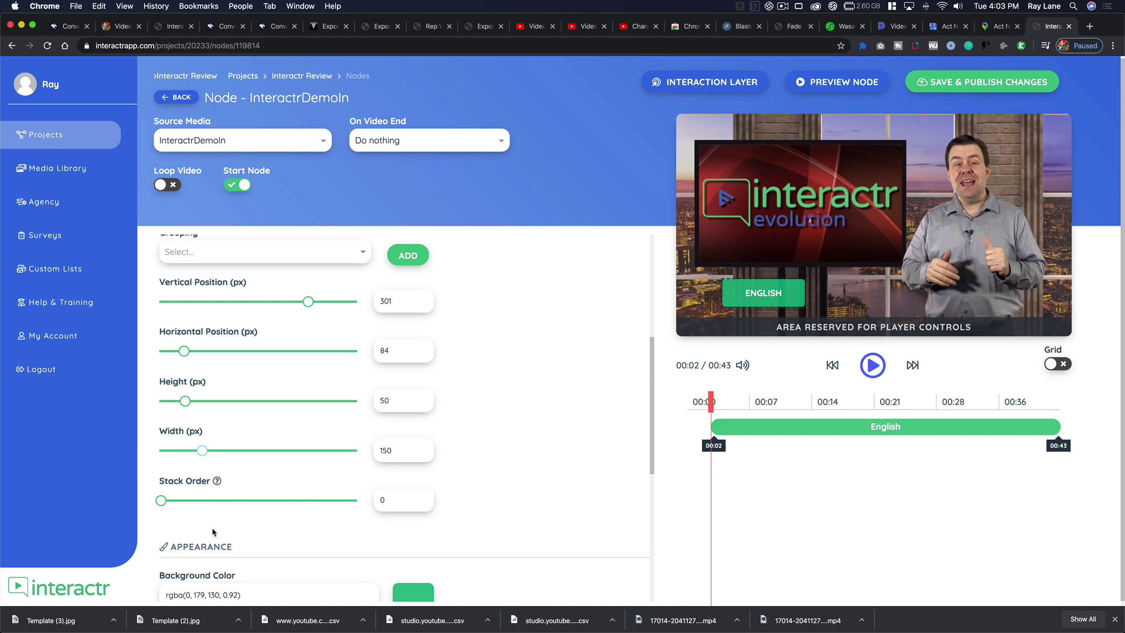
scroll(203, 498, down, 5)
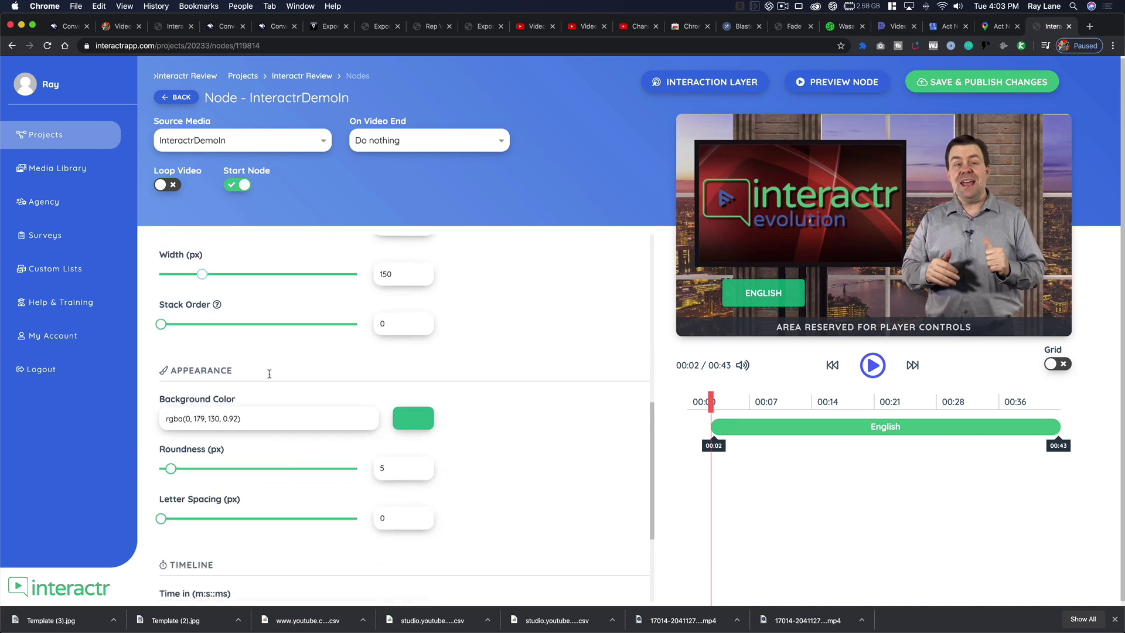
mouse_move(170, 461)
mouse_down()
mouse_move(299, 461)
mouse_move(133, 463)
mouse_move(181, 458)
mouse_up()
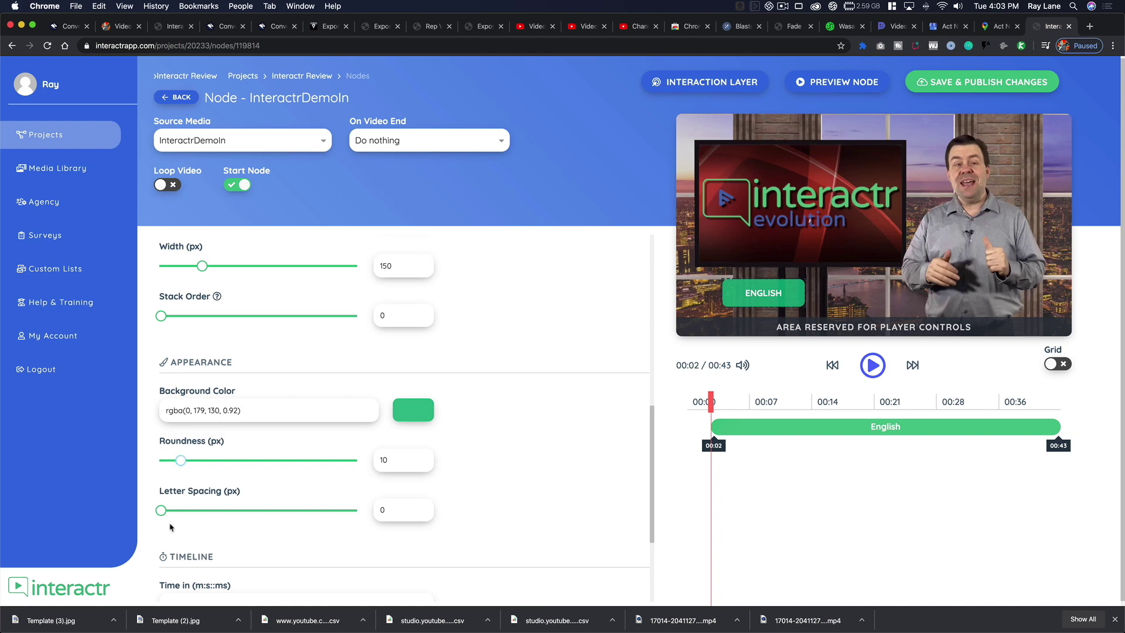
drag(161, 510, 205, 509)
Make the English button appear from 00:29 until the video's end.
scroll(491, 460, down, 3)
scroll(490, 461, down, 2)
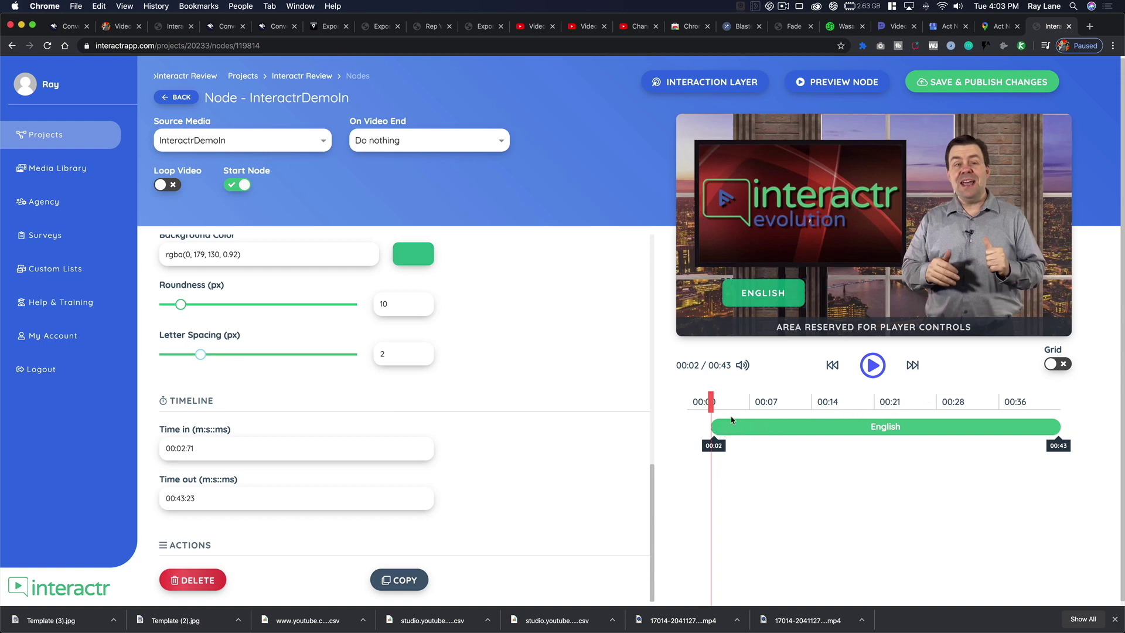
drag(715, 429, 913, 420)
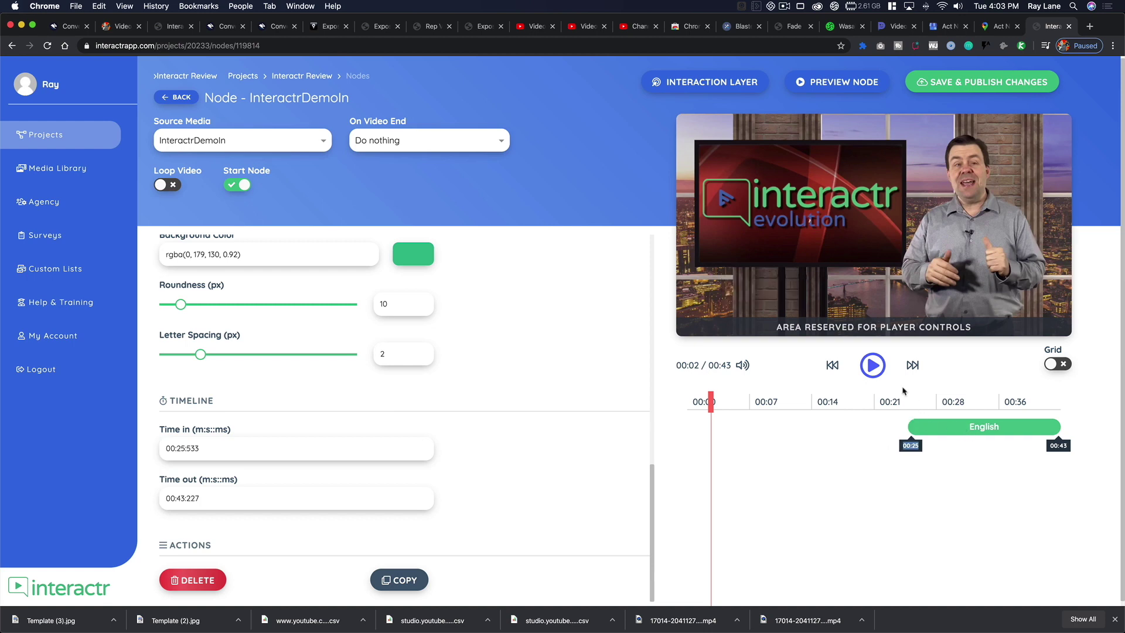
drag(705, 403, 873, 403)
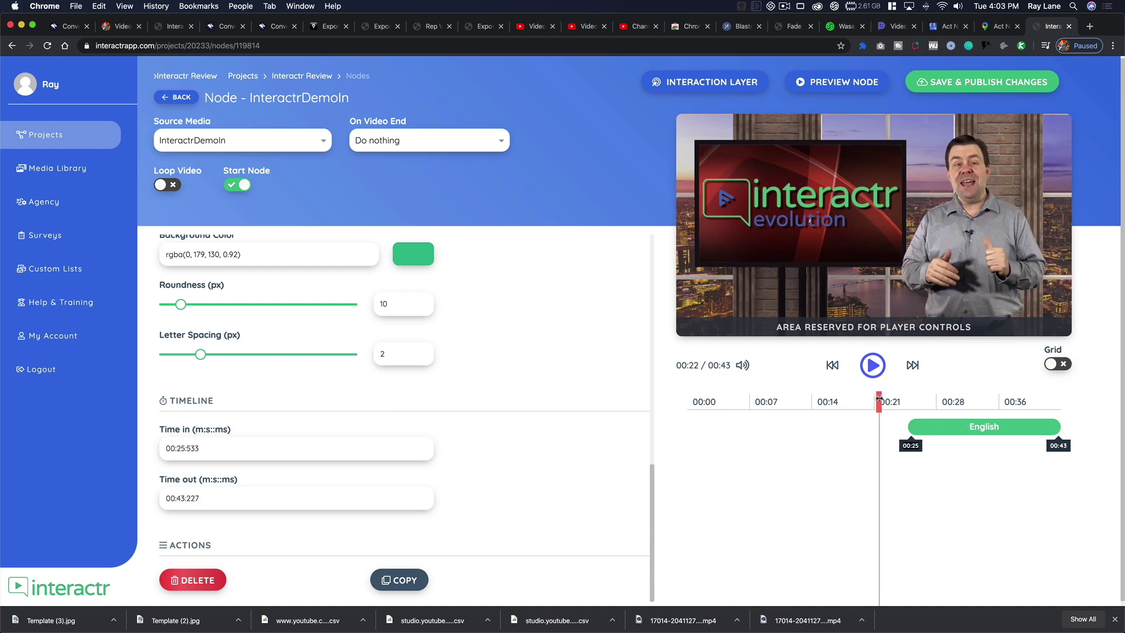
click(872, 364)
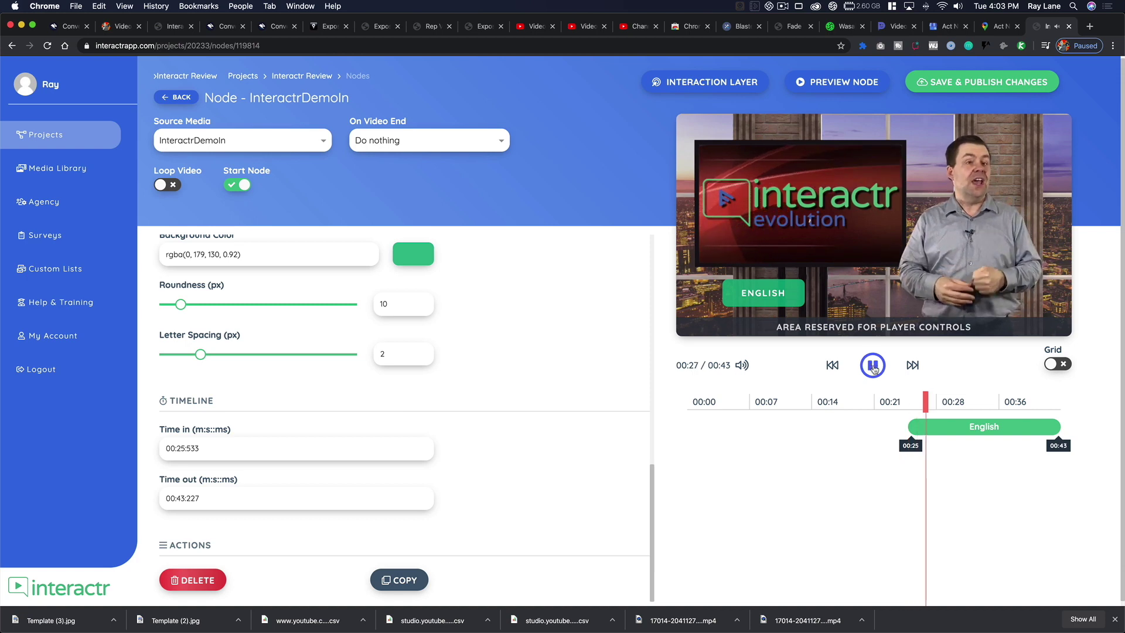
click(873, 366)
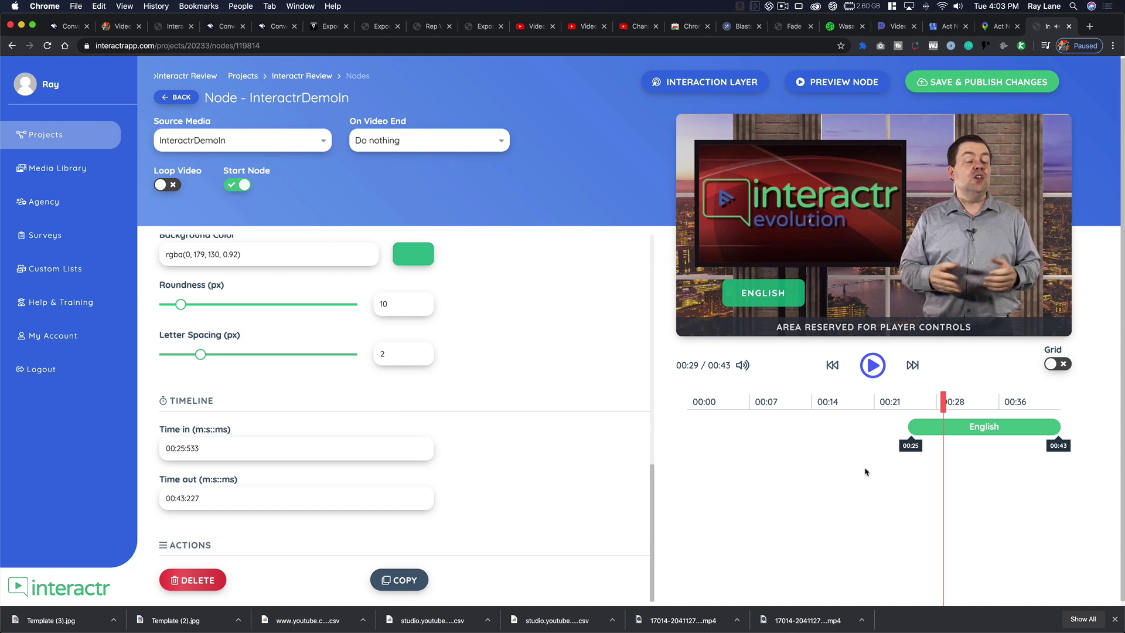
drag(911, 428, 946, 427)
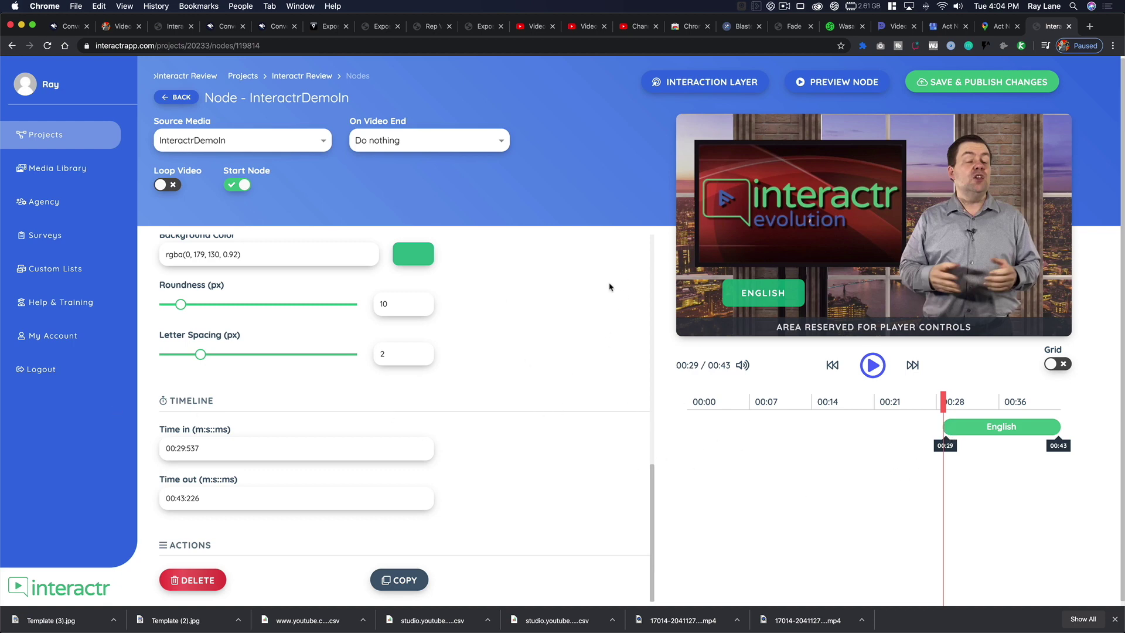
Save and publish the node changes, then reopen the InteractrDemoIn node editor.
click(968, 83)
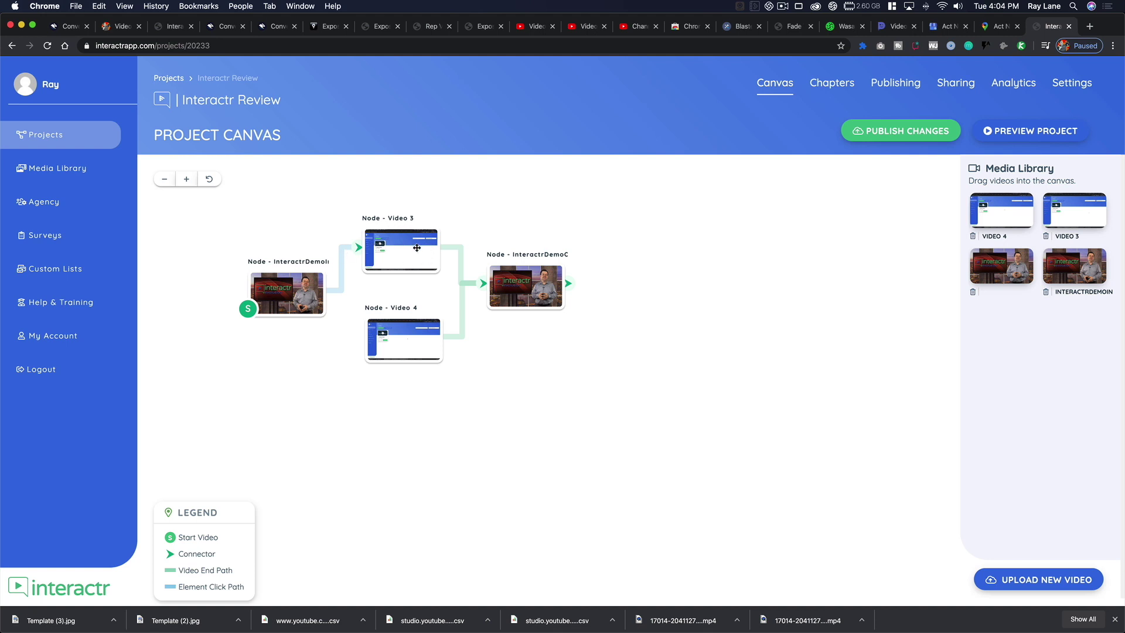
double_click(299, 293)
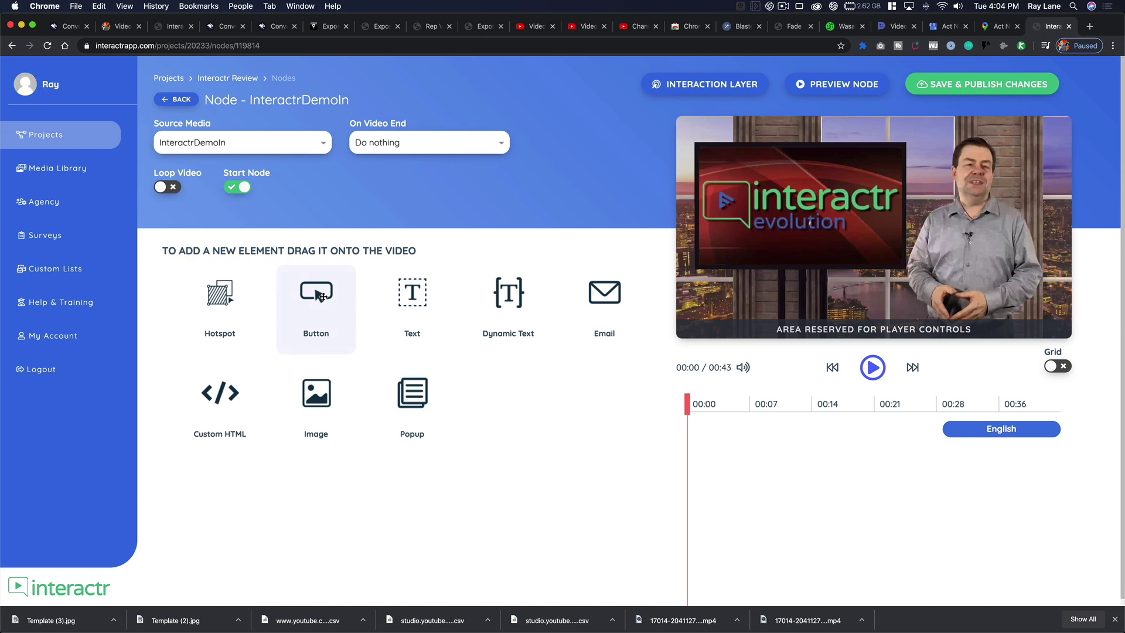
Add a button named Klingon that copies the English button's style.
drag(322, 296, 838, 299)
drag(417, 233, 280, 222)
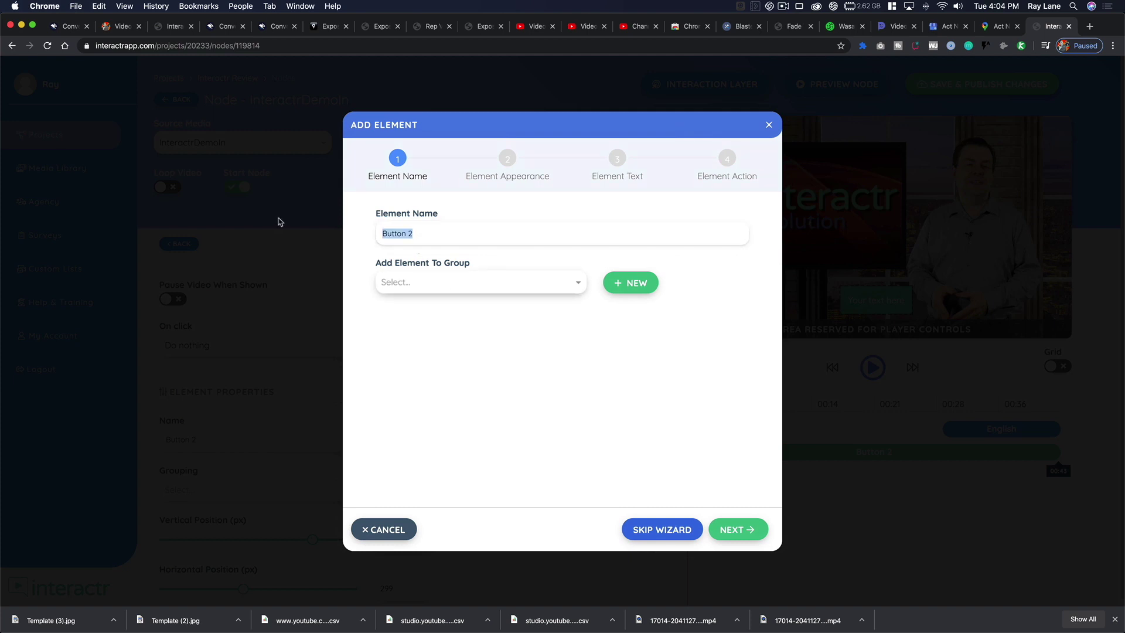
text(Klingon)
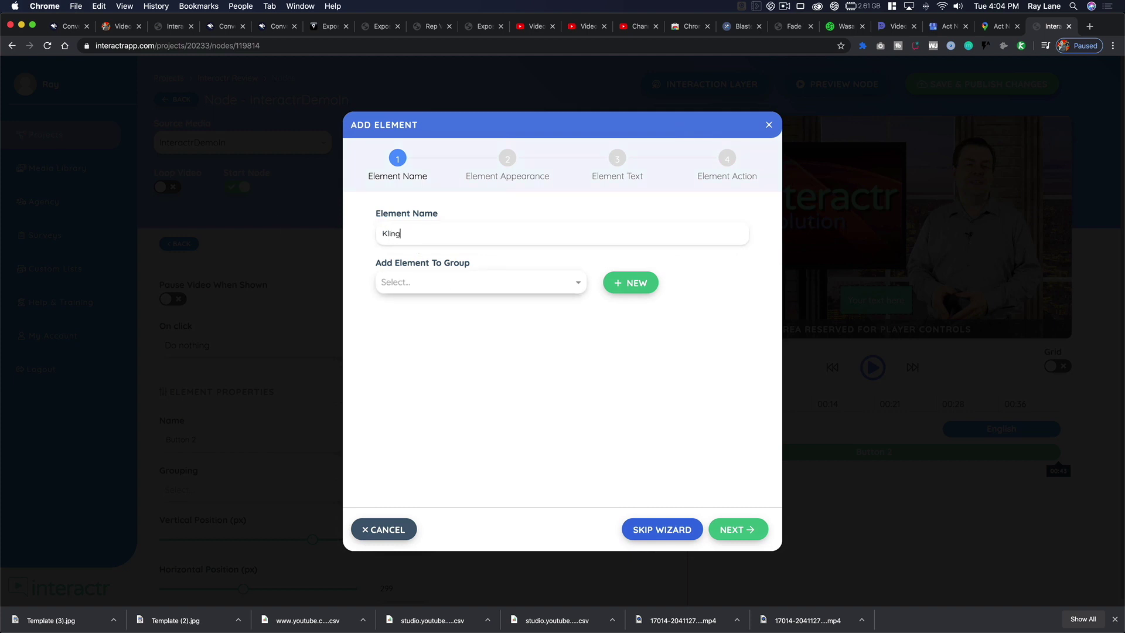
click(737, 529)
click(633, 276)
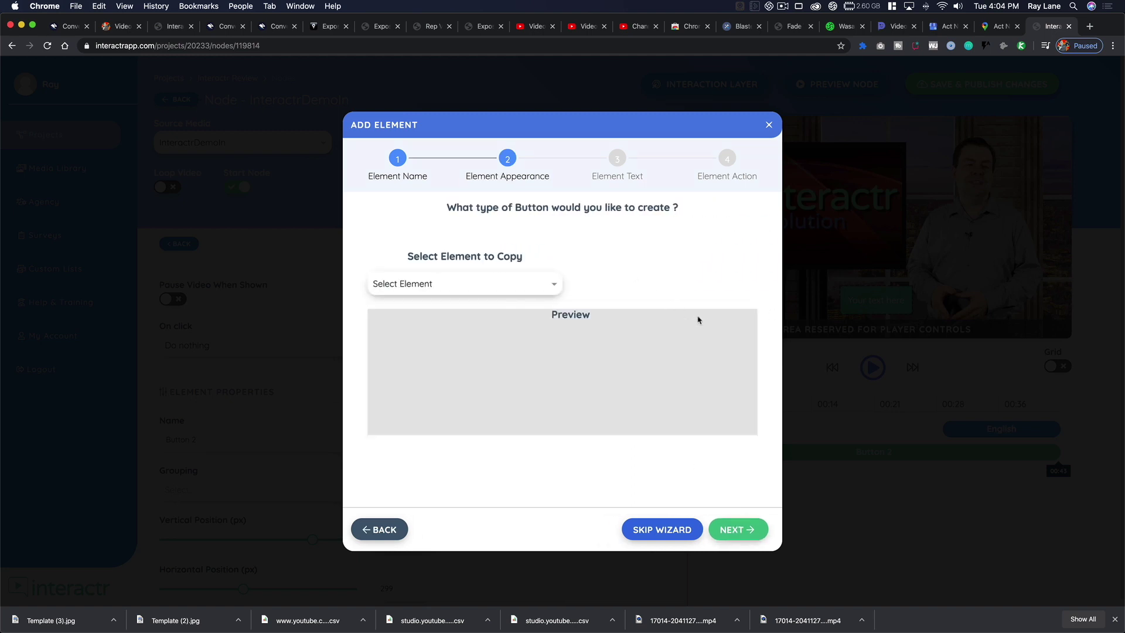
click(497, 292)
click(394, 303)
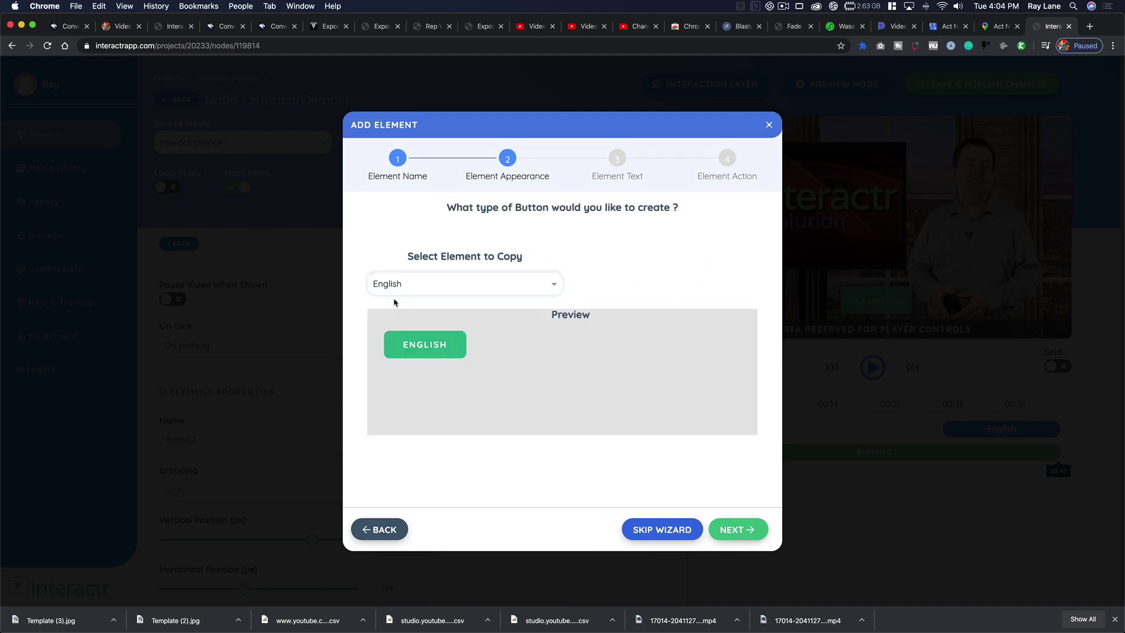
click(731, 531)
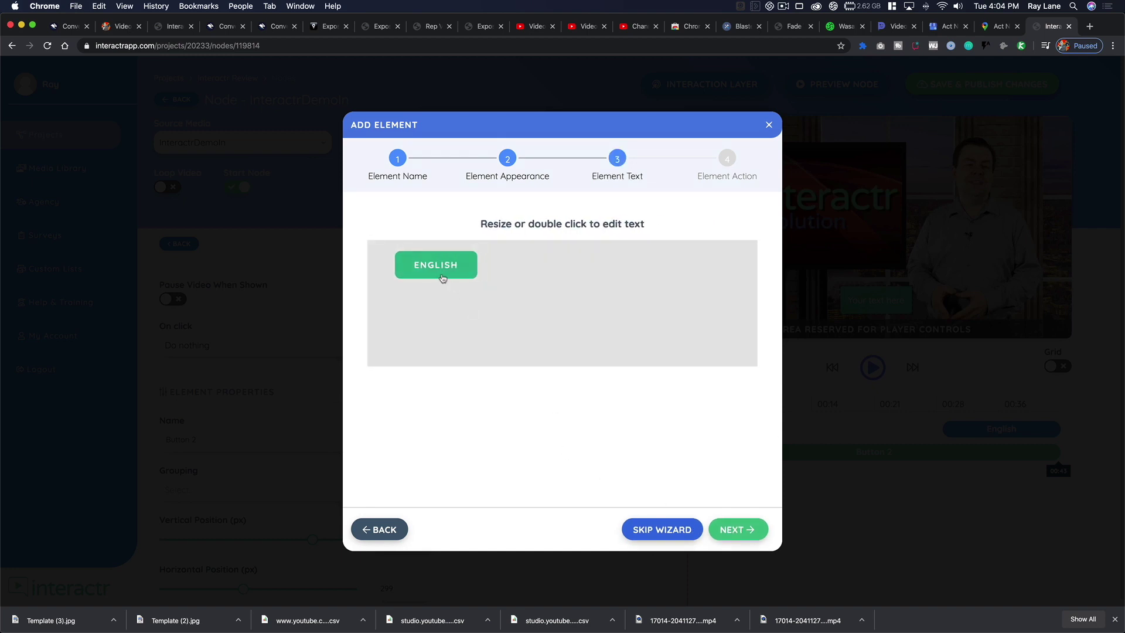
Label the button KLINGON and make clicking it play the Video 4 node.
double_click(444, 267)
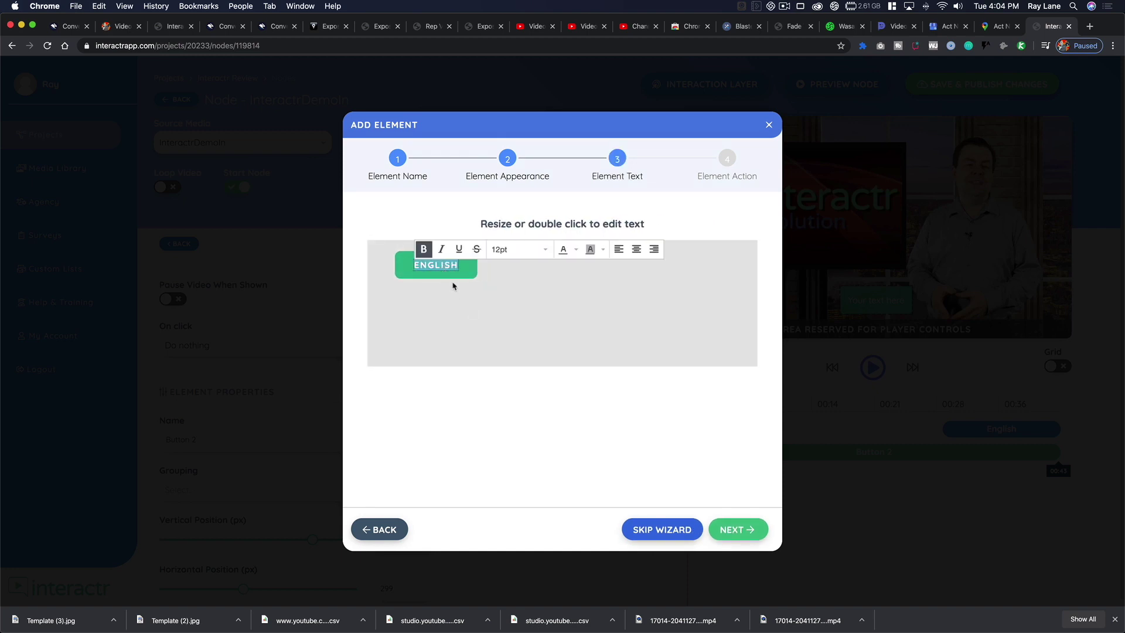
text(Klingon)
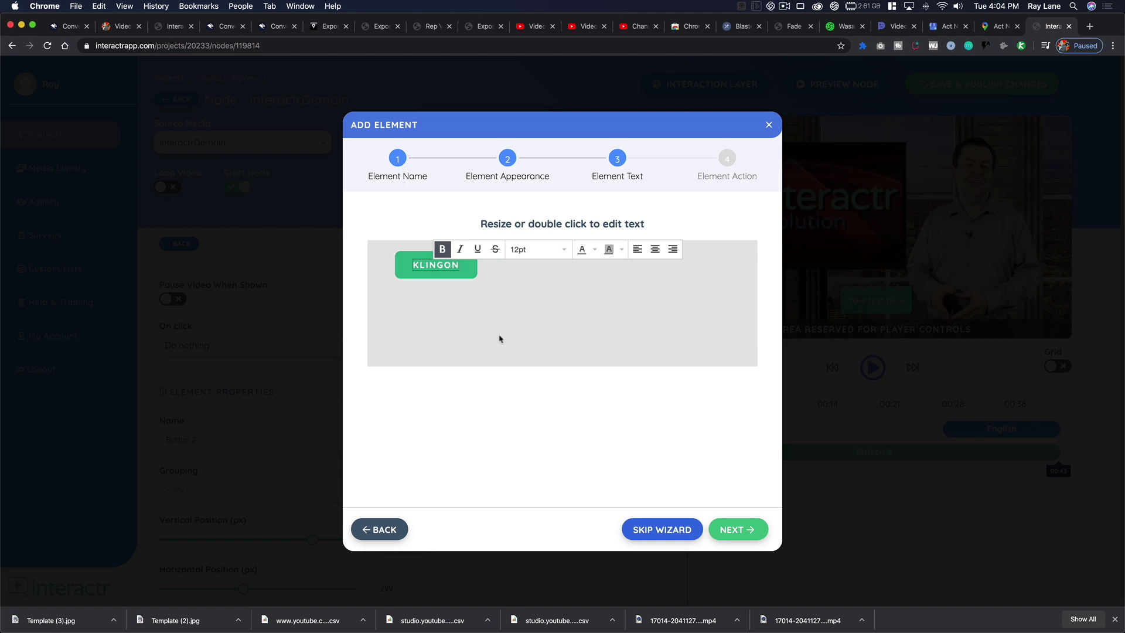
click(738, 529)
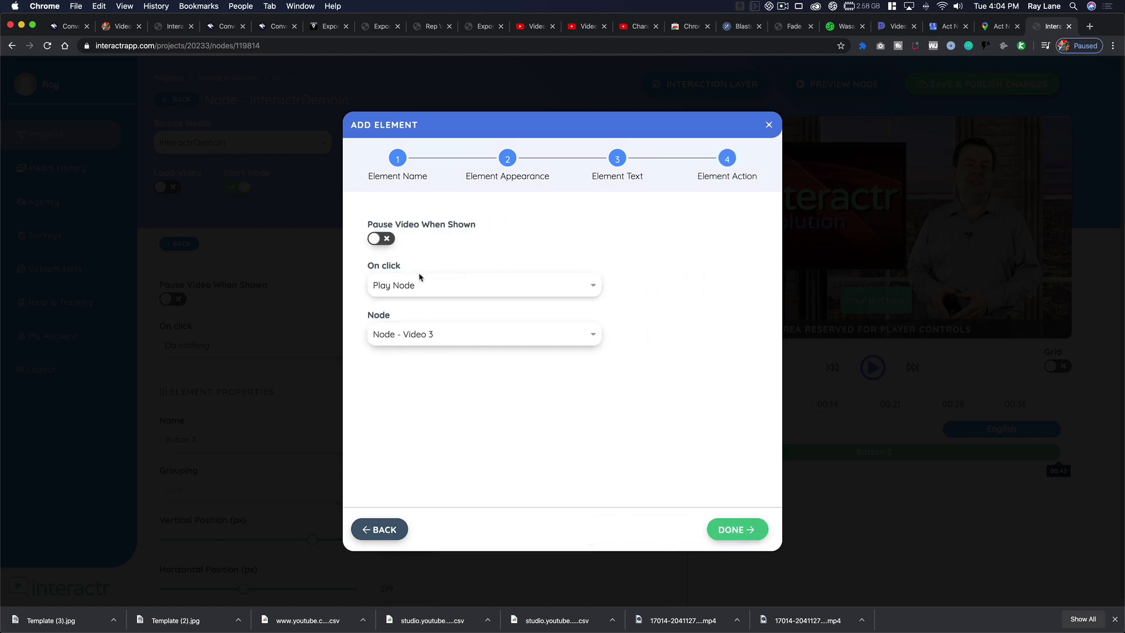
click(412, 339)
click(417, 393)
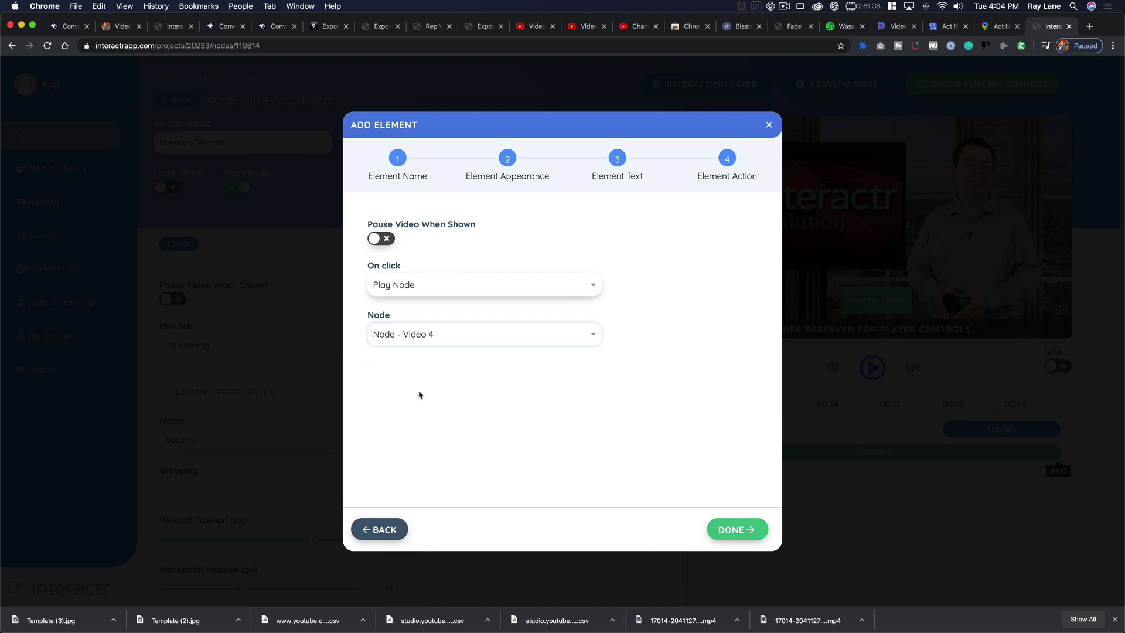
click(722, 531)
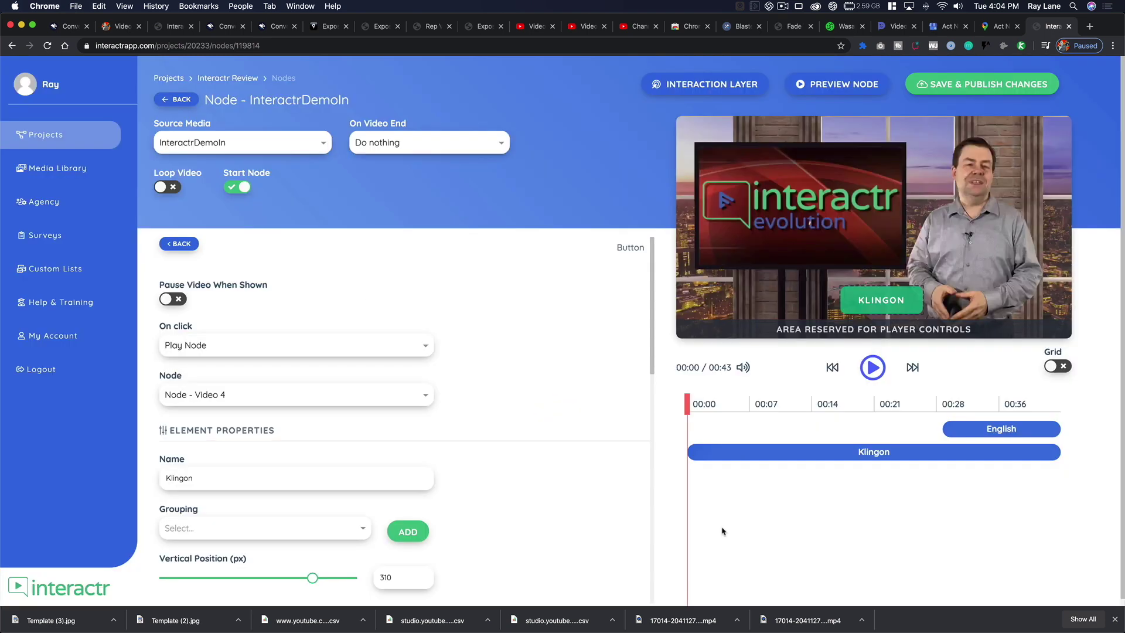
Make the Klingon button appear from 00:29, matching the English button's timing.
drag(691, 457, 955, 460)
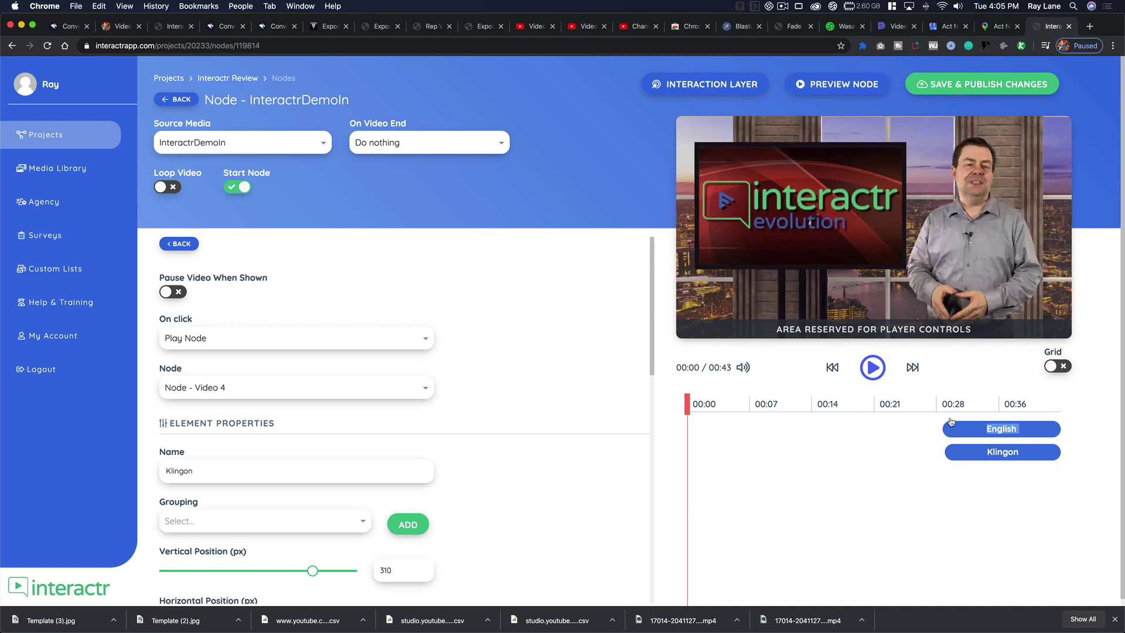
scroll(477, 501, down, 7)
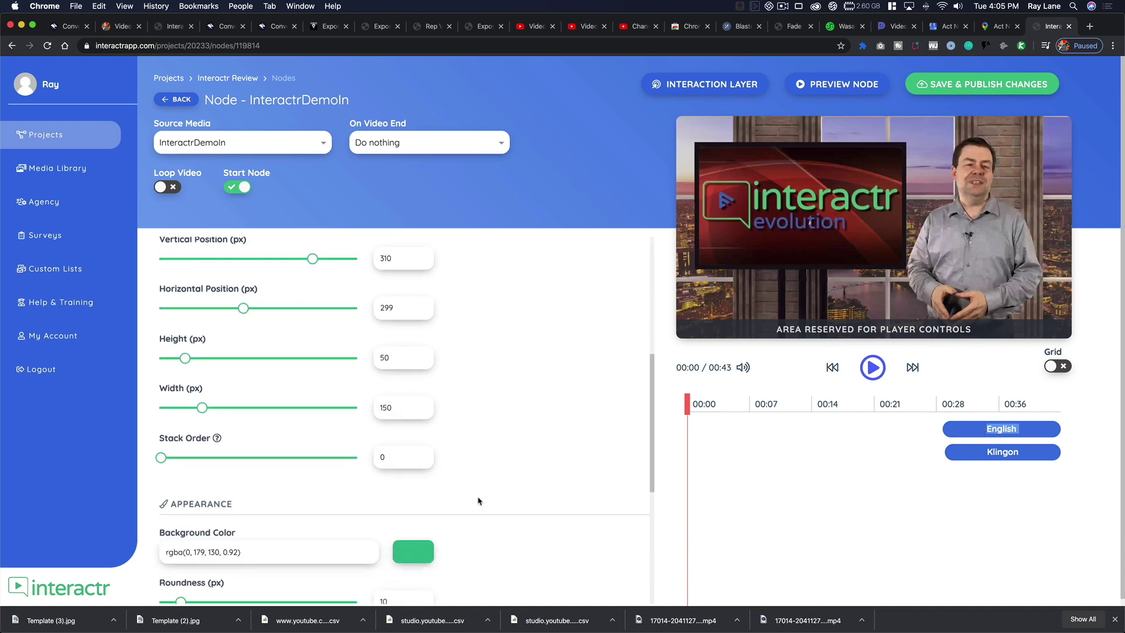
scroll(477, 501, down, 5)
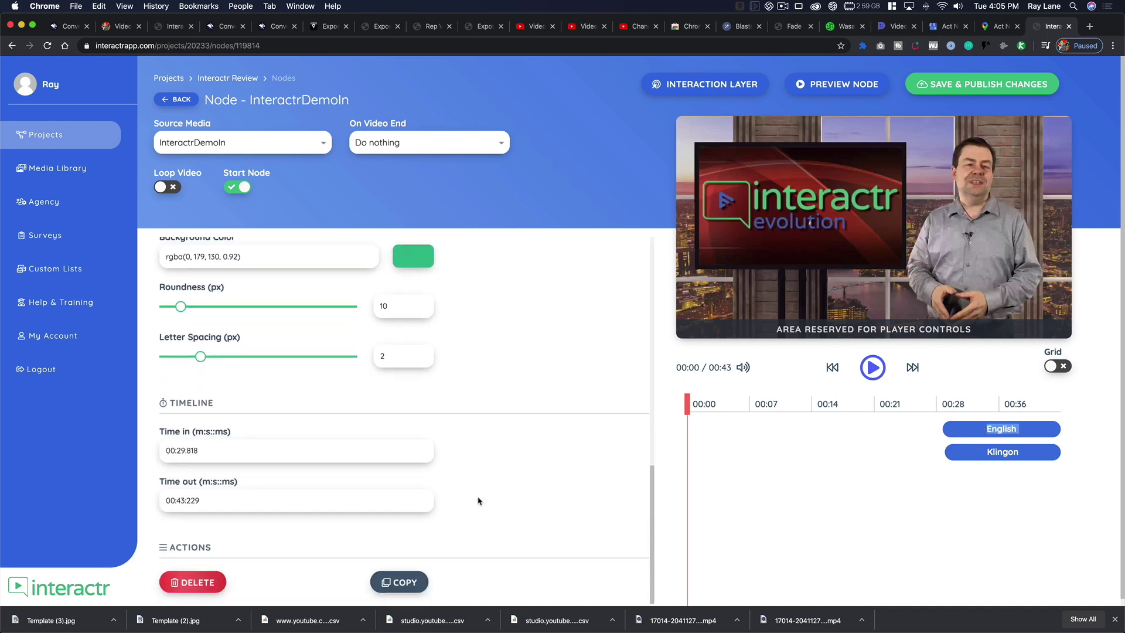
click(963, 435)
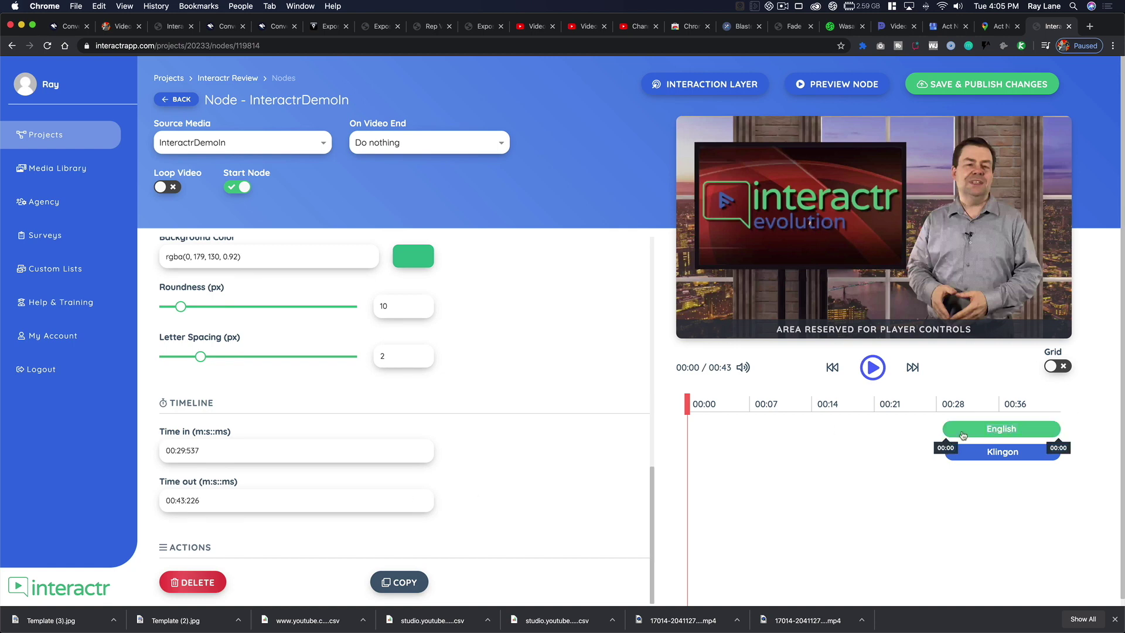
drag(204, 451, 151, 452)
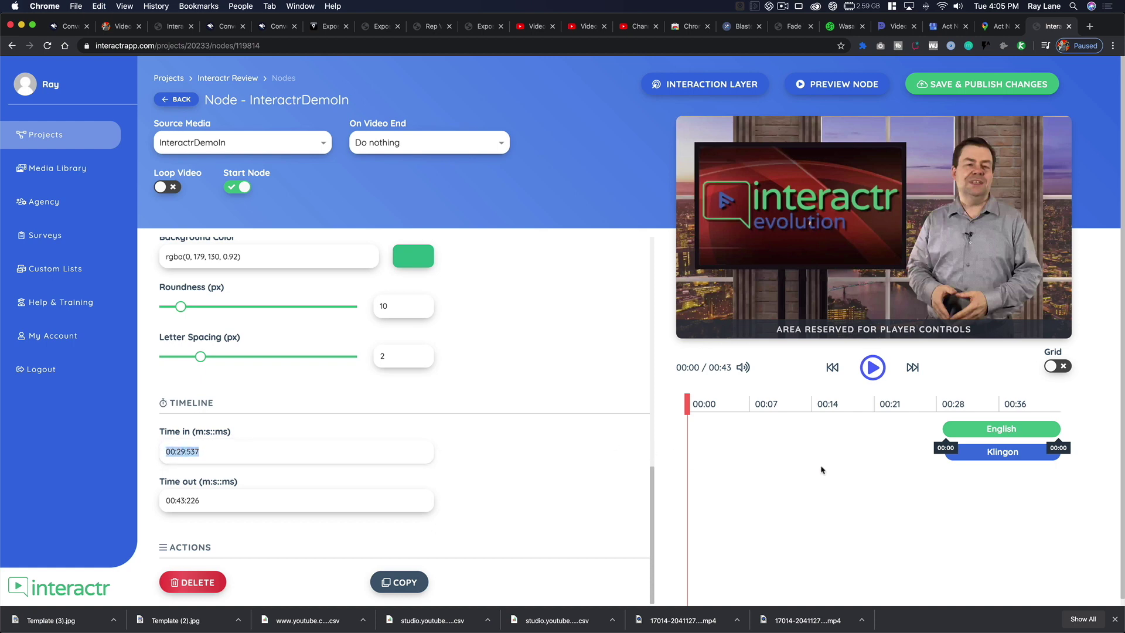
click(977, 456)
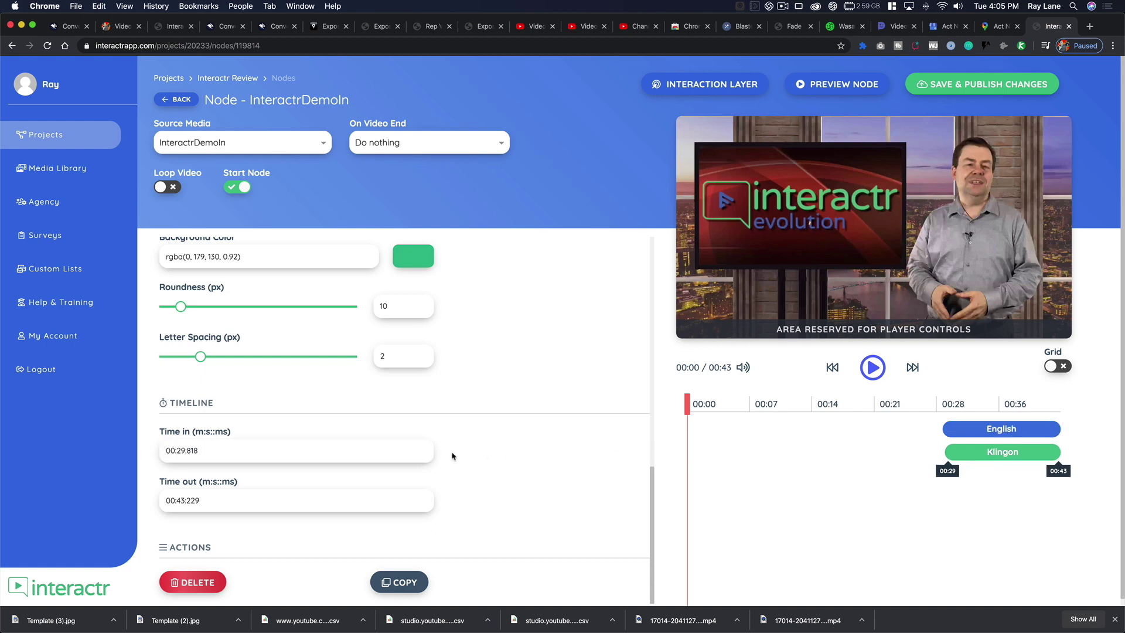
drag(199, 450, 106, 443)
click(107, 443)
click(881, 487)
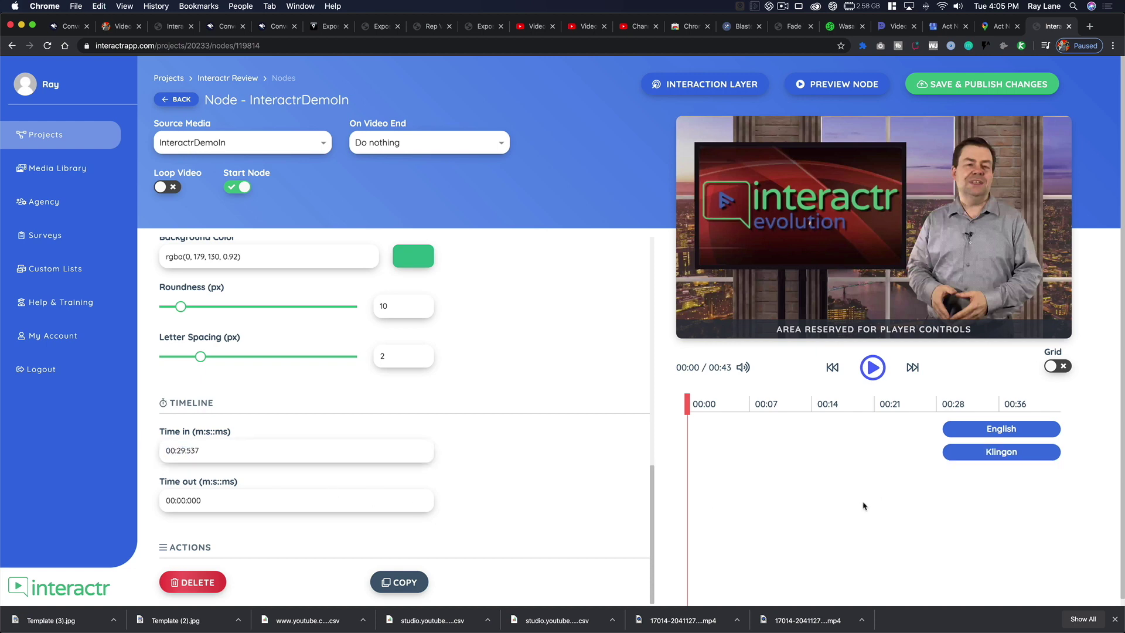
At 00:34, move the KLINGON and ENGLISH buttons left and up so they sit side by side.
click(807, 404)
click(982, 404)
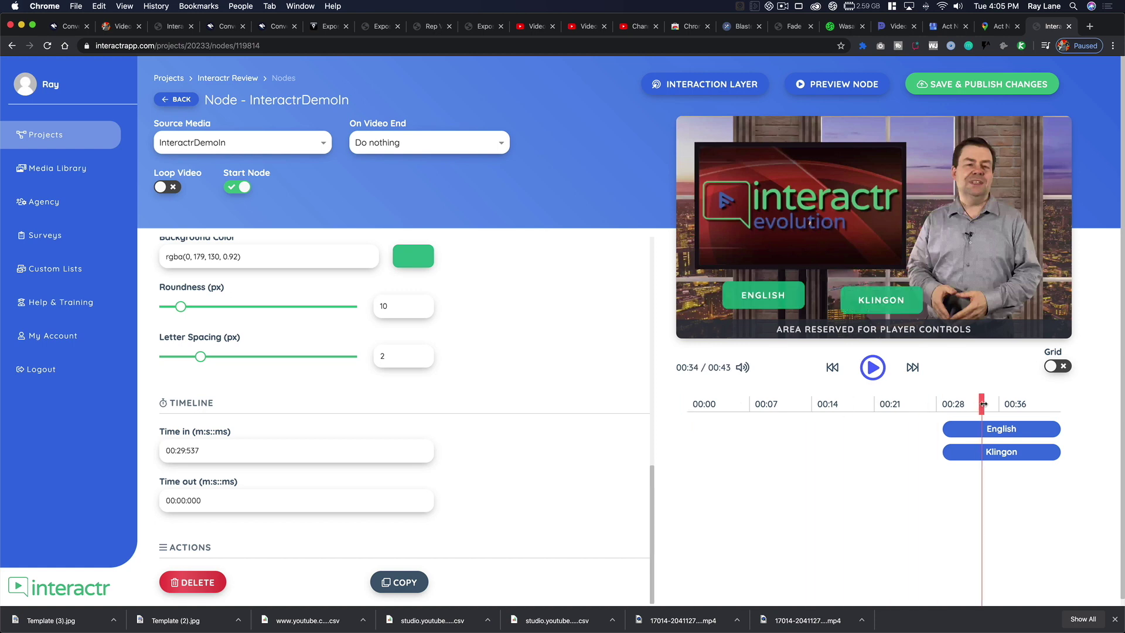
drag(893, 299, 880, 294)
drag(784, 295, 764, 291)
drag(852, 294, 829, 293)
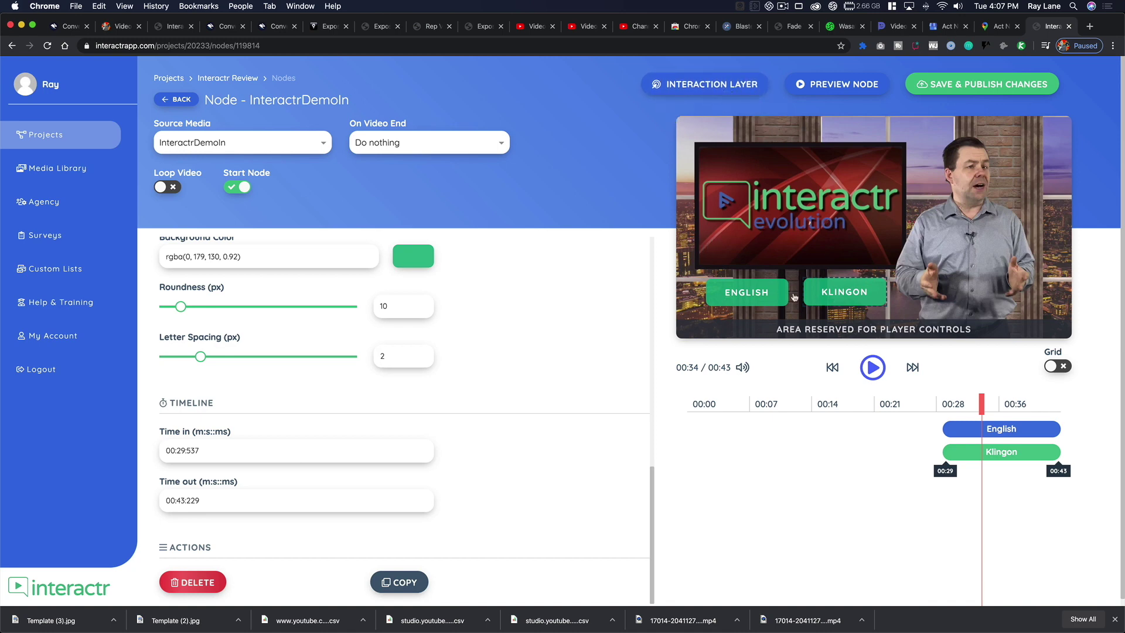
click(707, 89)
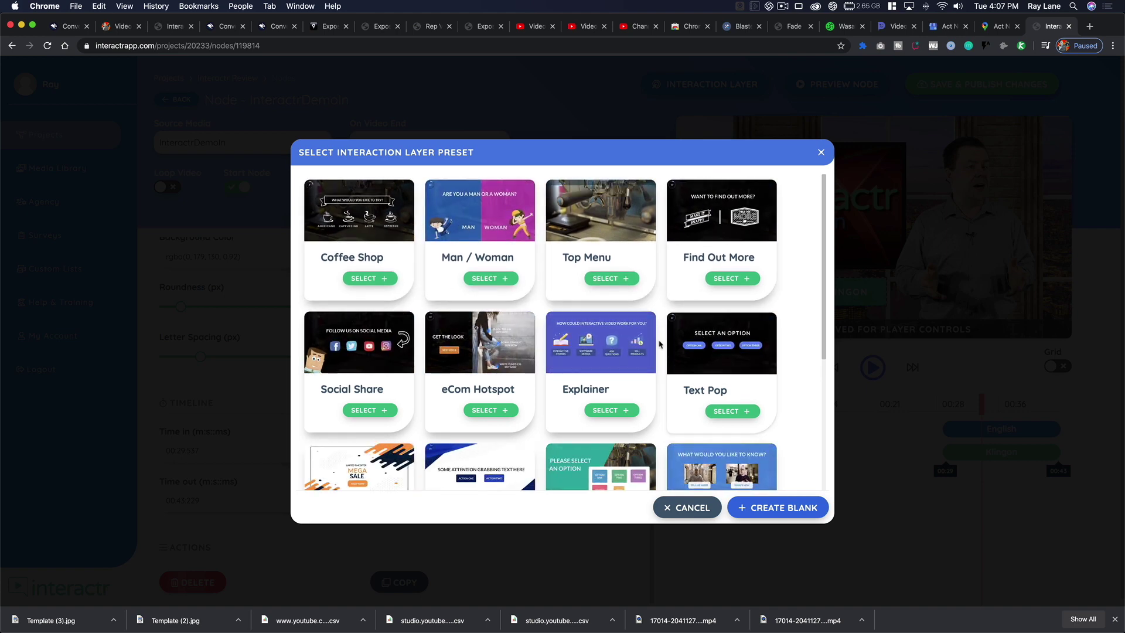
scroll(530, 279, down, 5)
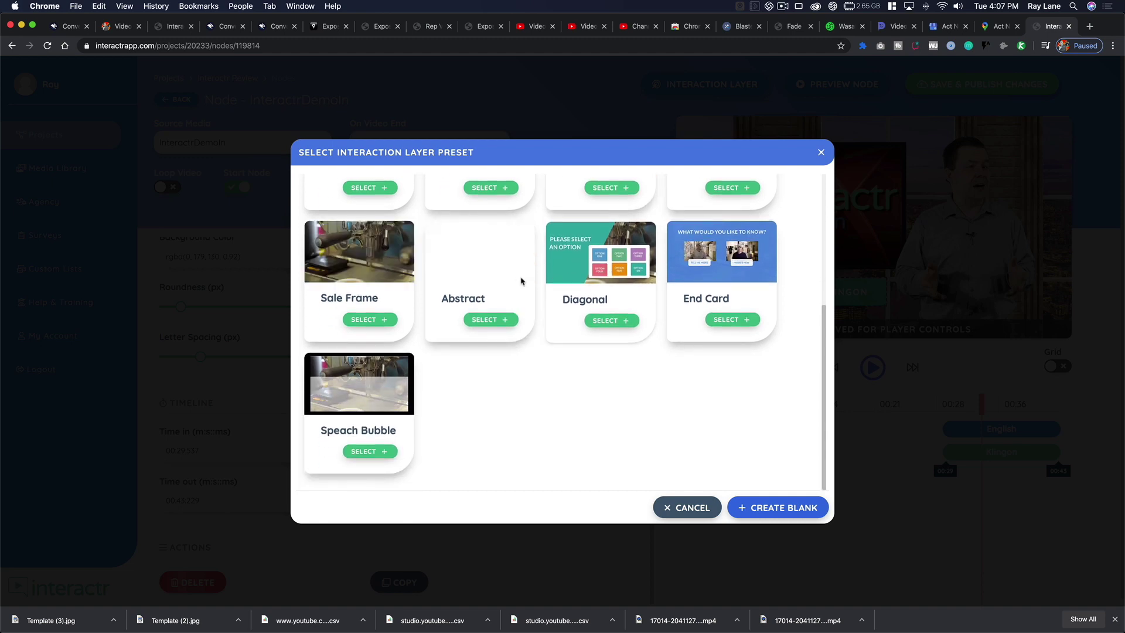
scroll(386, 304, up, 4)
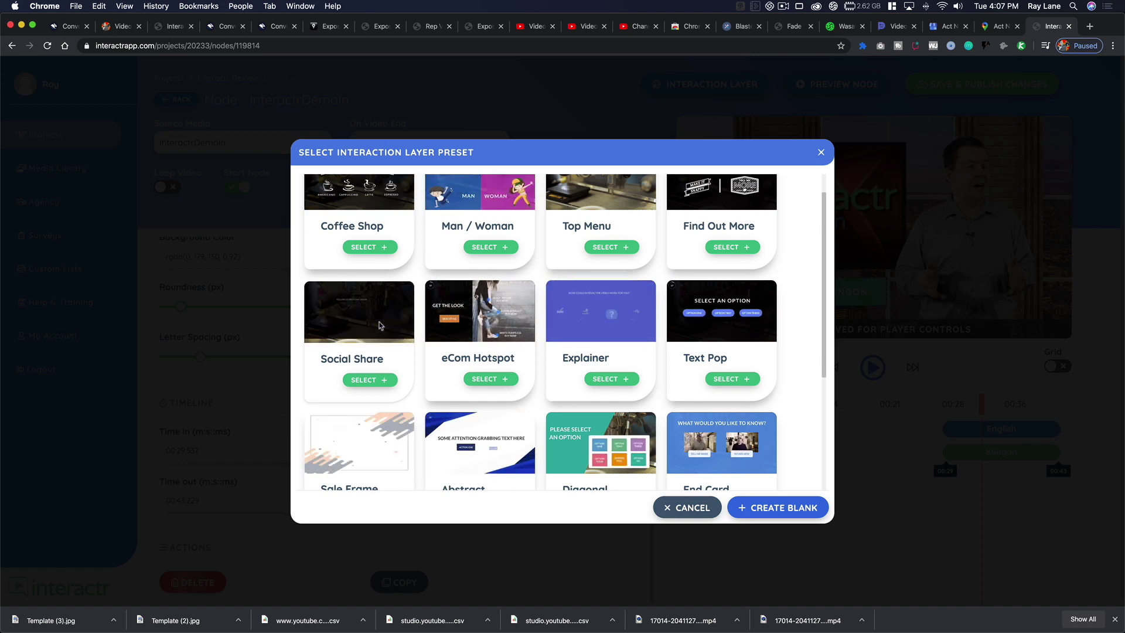
scroll(477, 297, up, 1)
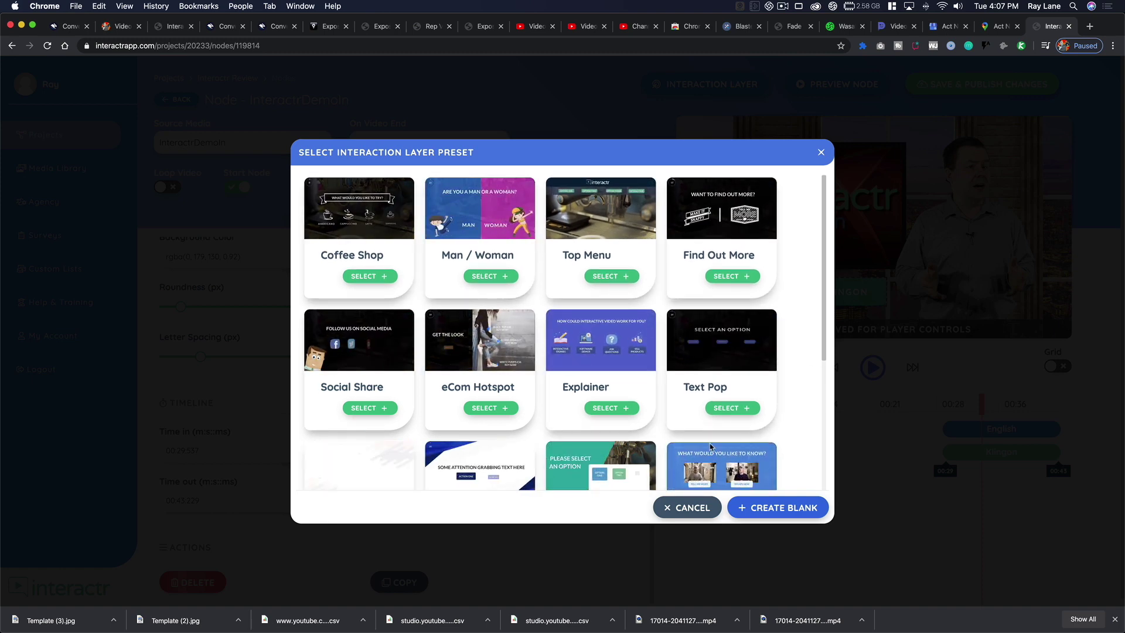
click(688, 508)
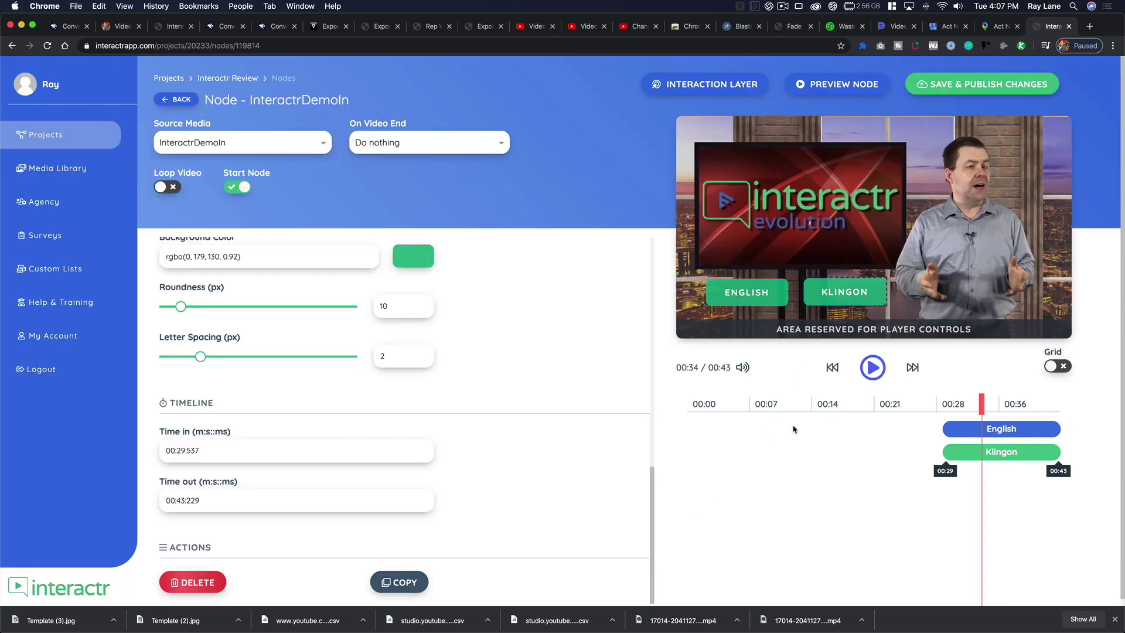
Save and publish the node, publish the project changes, and go back to All Projects.
click(952, 88)
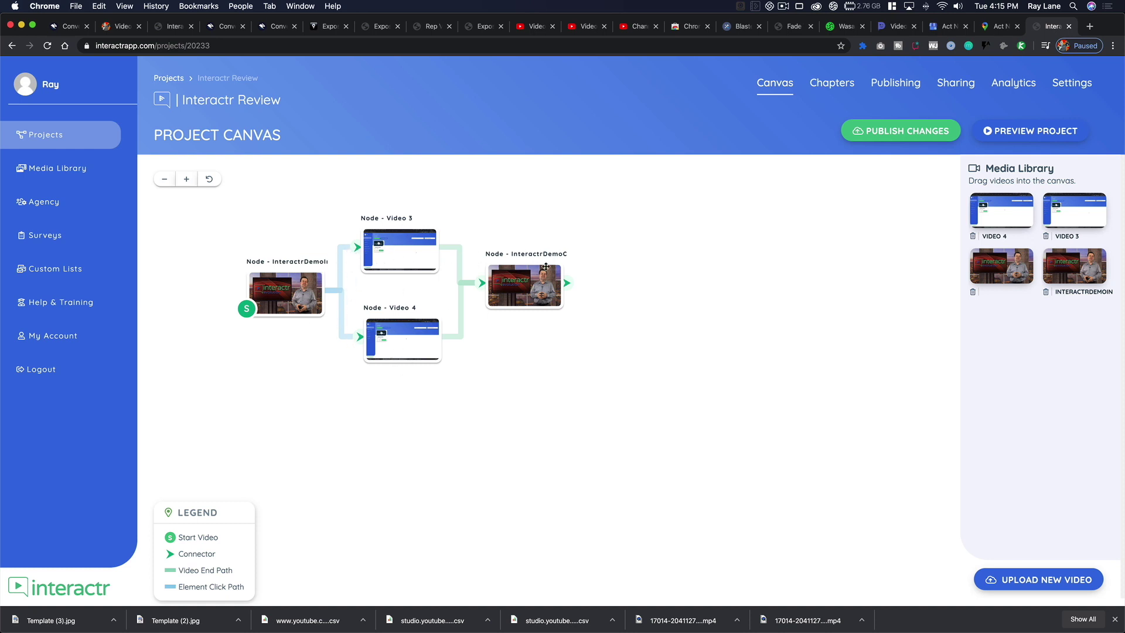
click(902, 139)
click(34, 134)
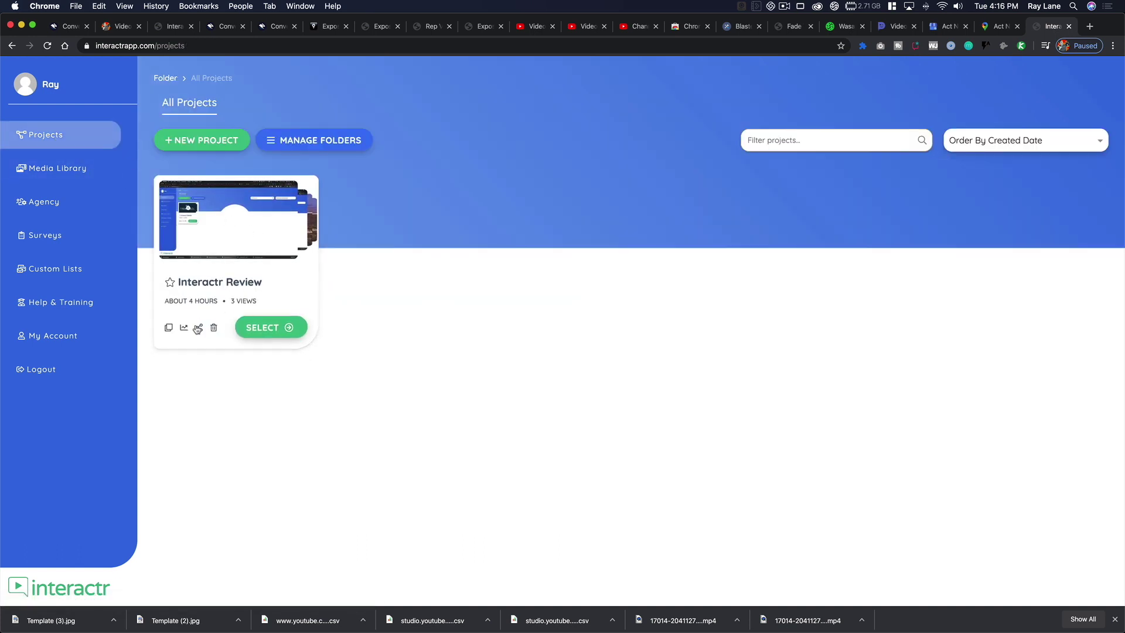
Open the project's share page, play the video past 00:27 and pick the English branch.
click(200, 329)
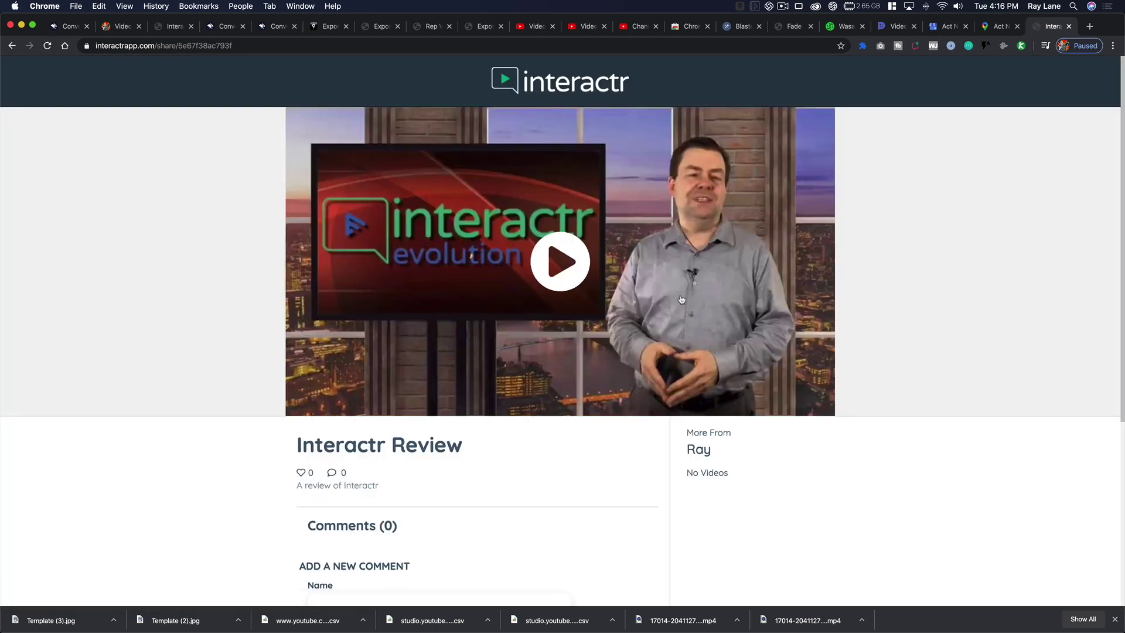
click(567, 272)
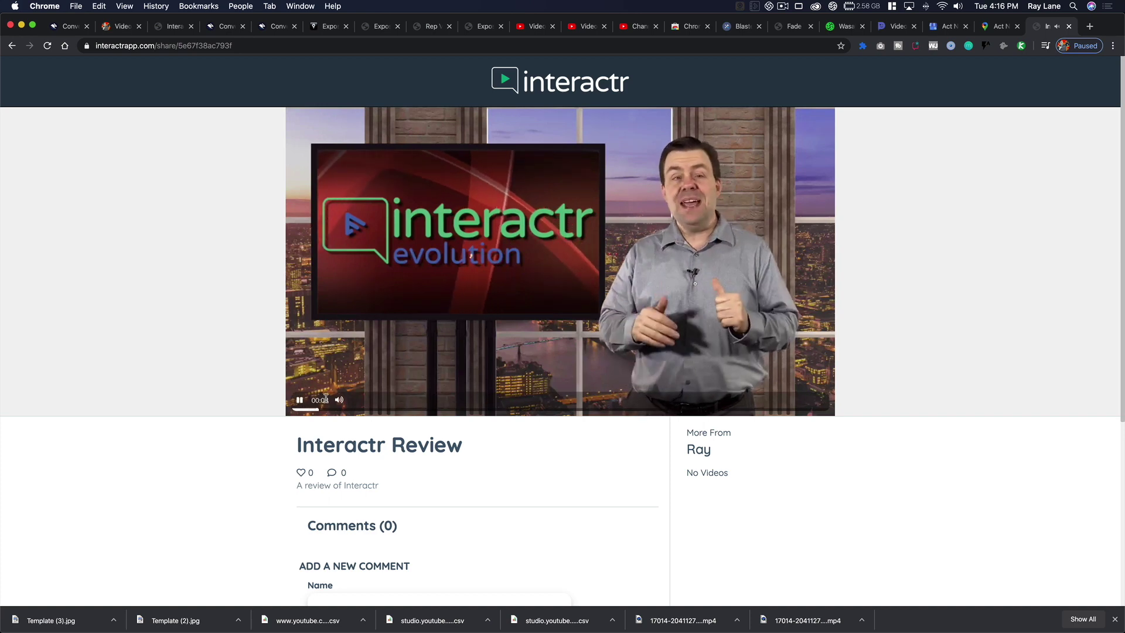
mouse_move(351, 402)
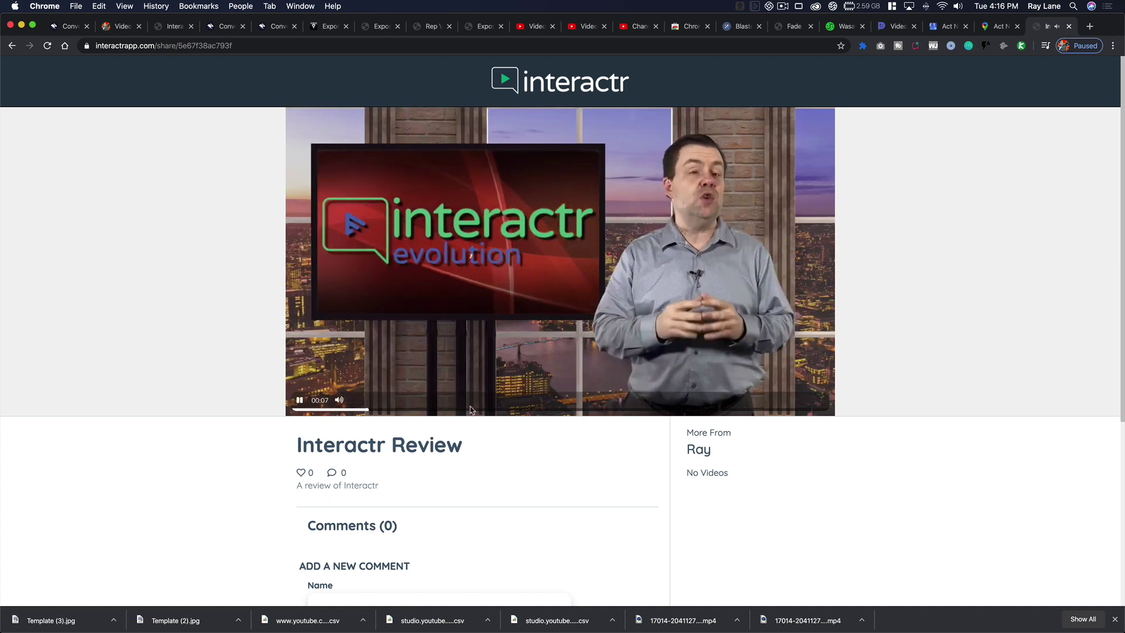
click(604, 411)
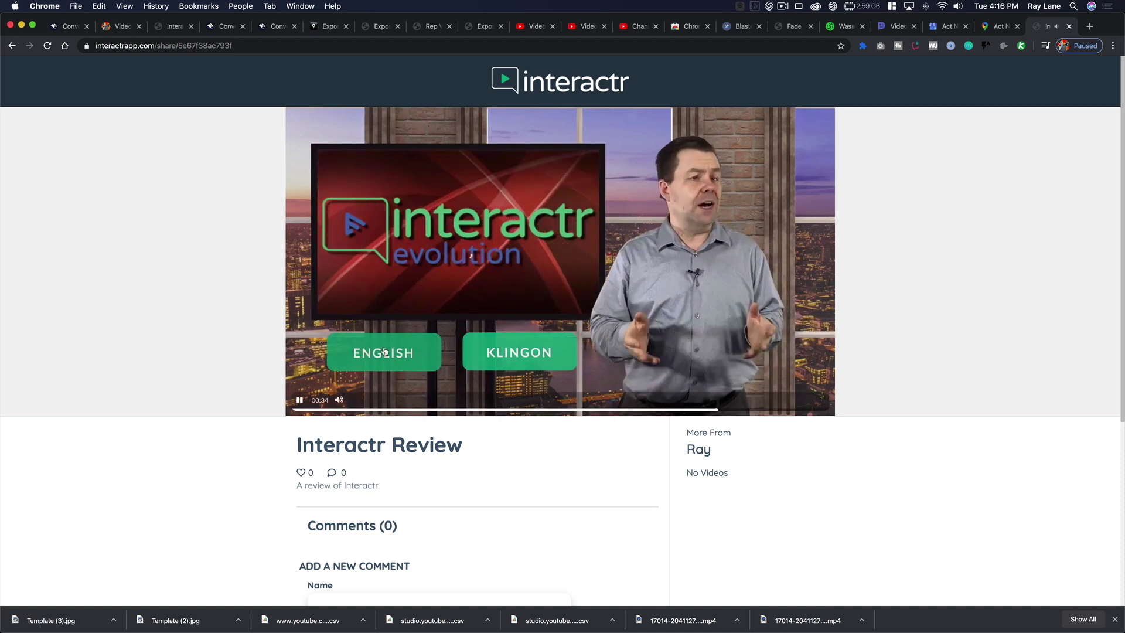
click(391, 354)
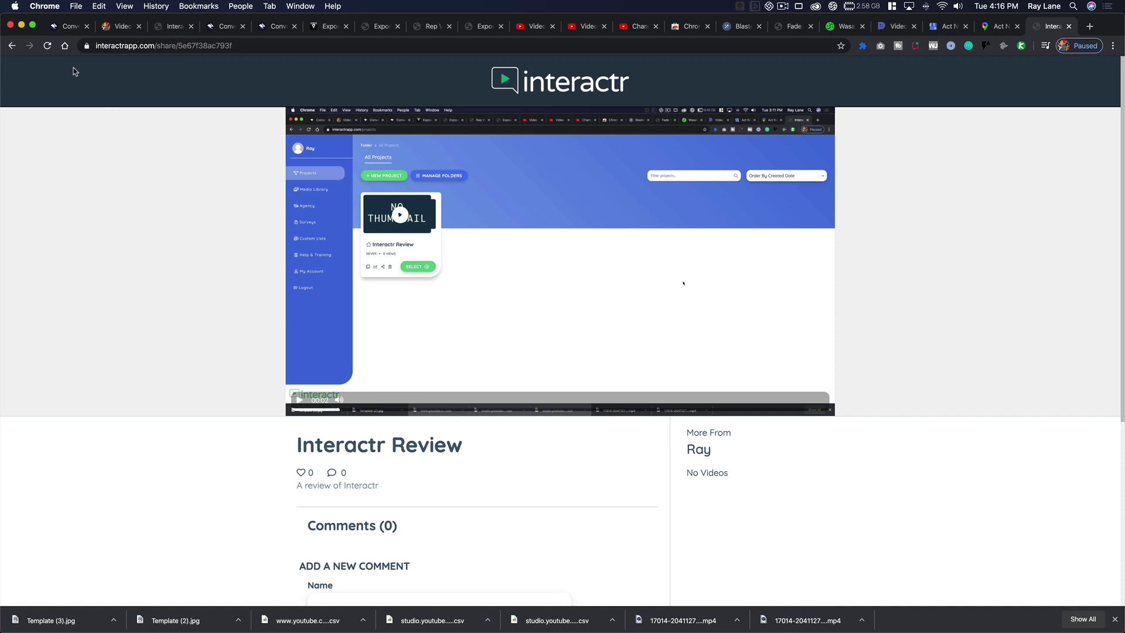
Reload the share page, replay the video and pick the Klingon branch.
click(48, 47)
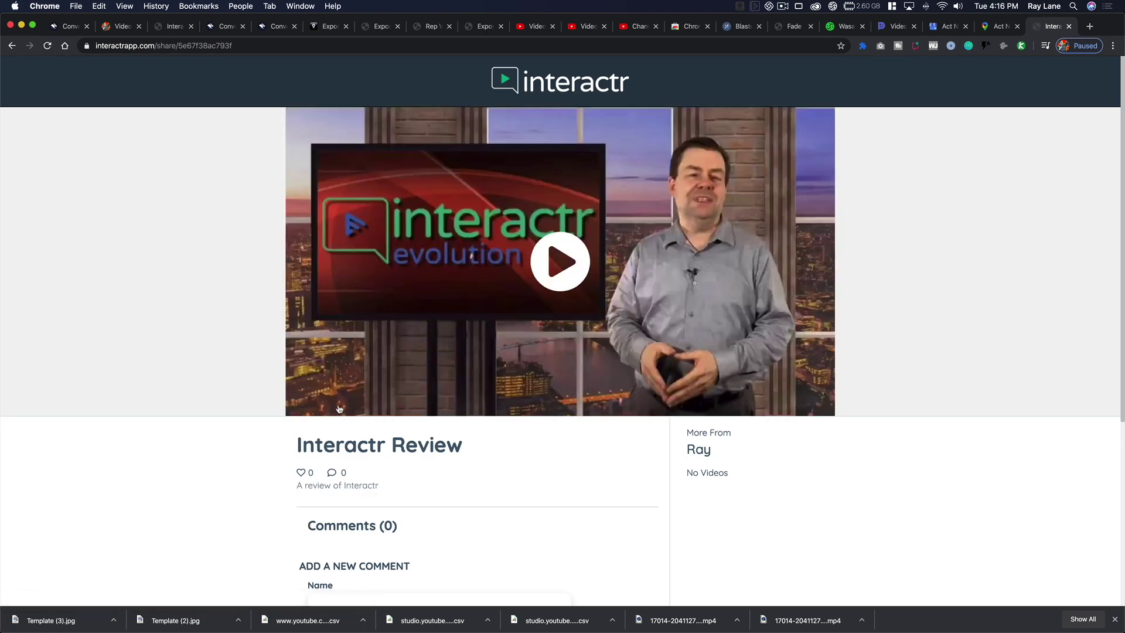
click(553, 271)
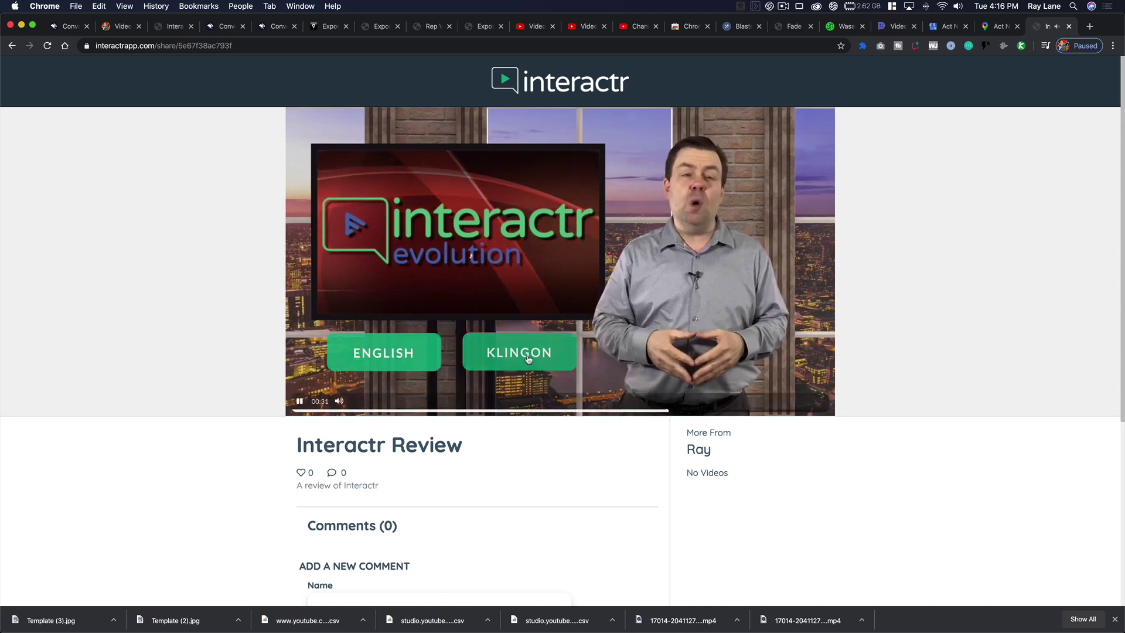
click(529, 359)
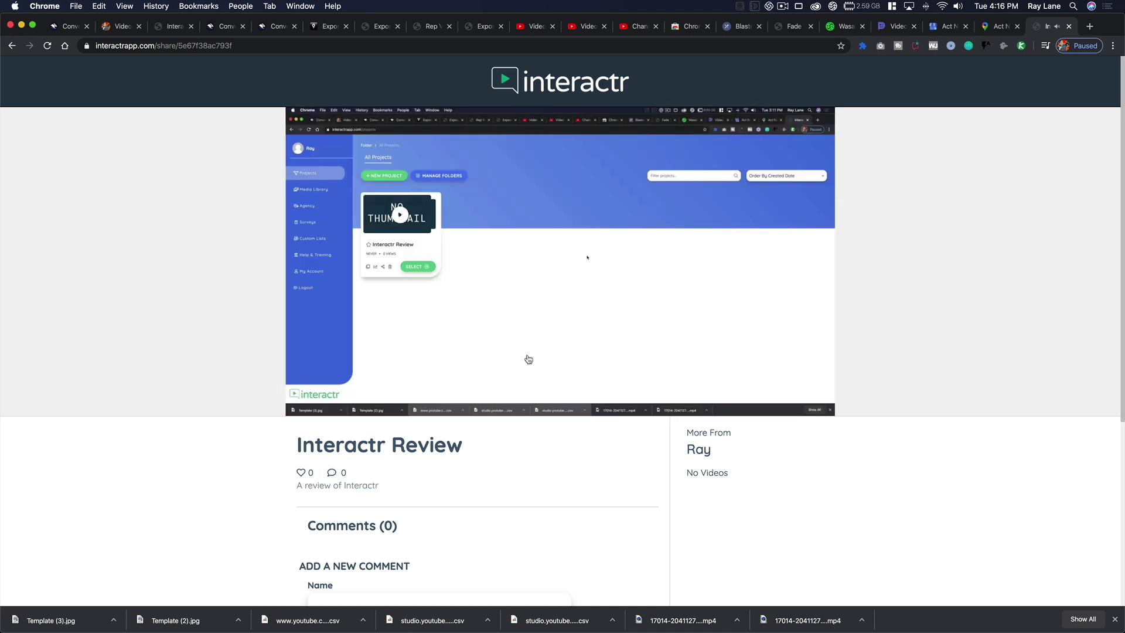
Skip the Klingon clip ahead to 00:54 and let it play through to the closing clip.
mouse_move(563, 365)
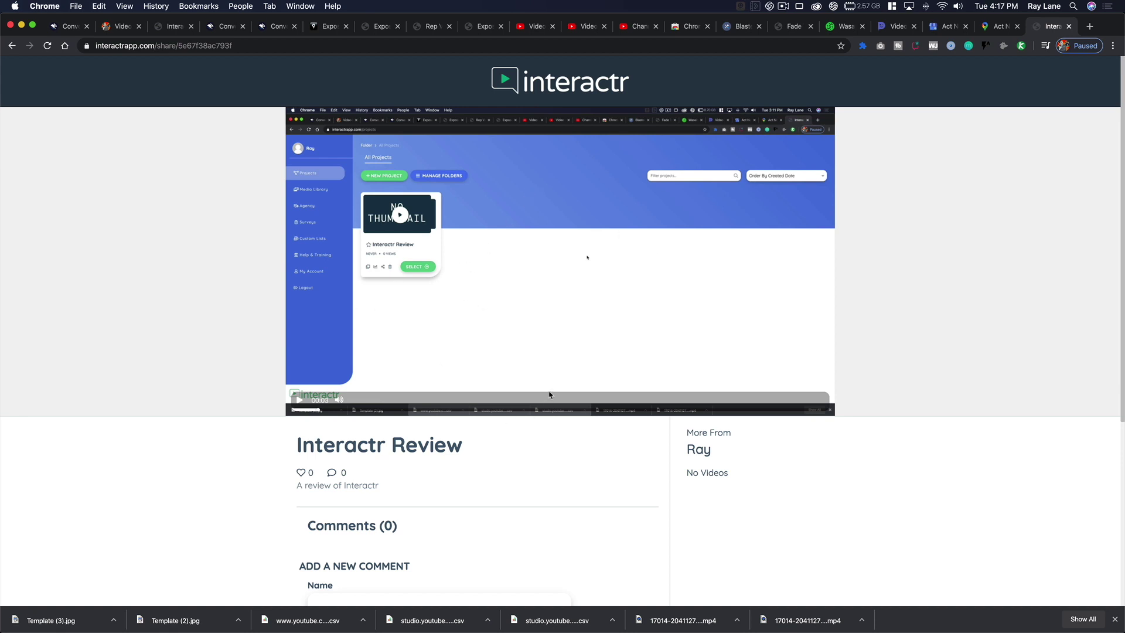
click(778, 410)
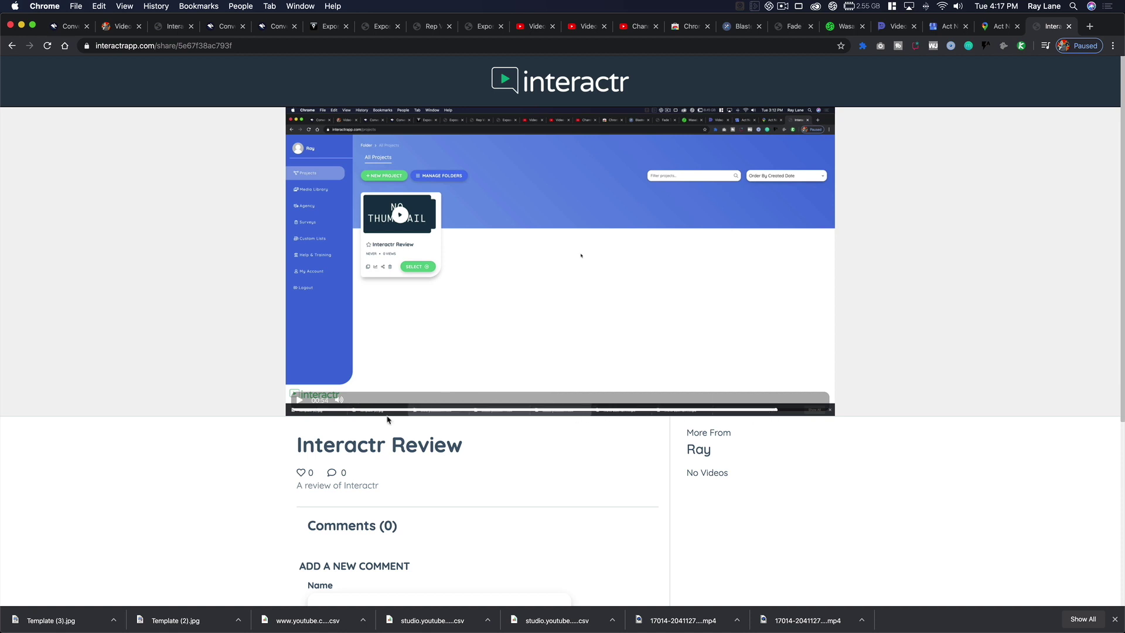
click(299, 402)
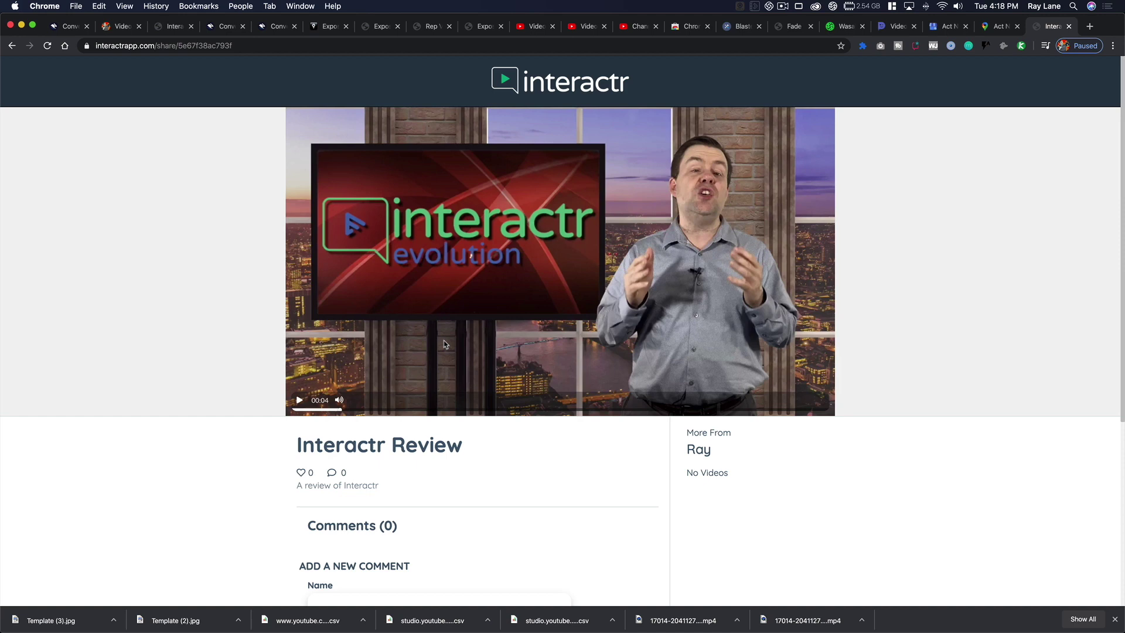
Go back to All Projects, open Interactr Review, and edit its final InteractrDemoOut node.
click(13, 46)
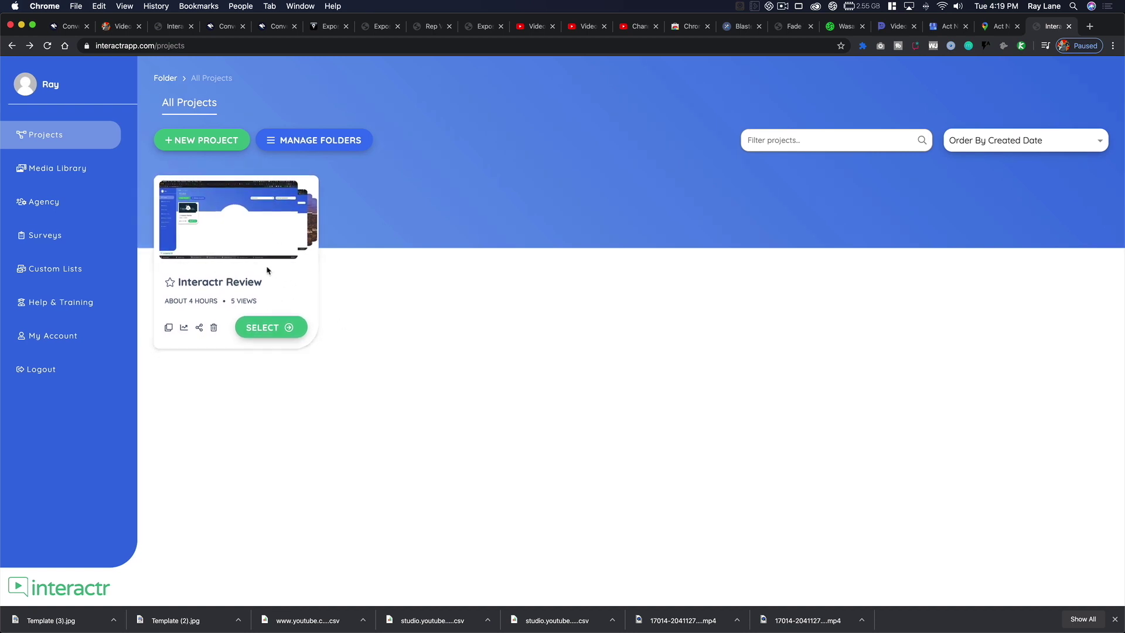
click(265, 335)
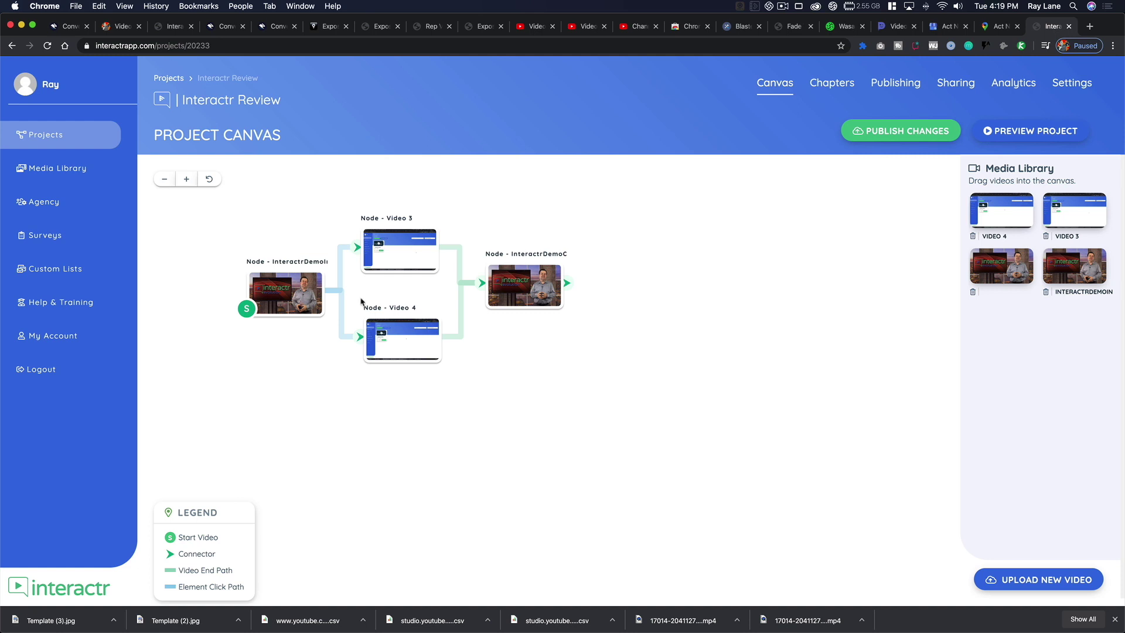
click(526, 283)
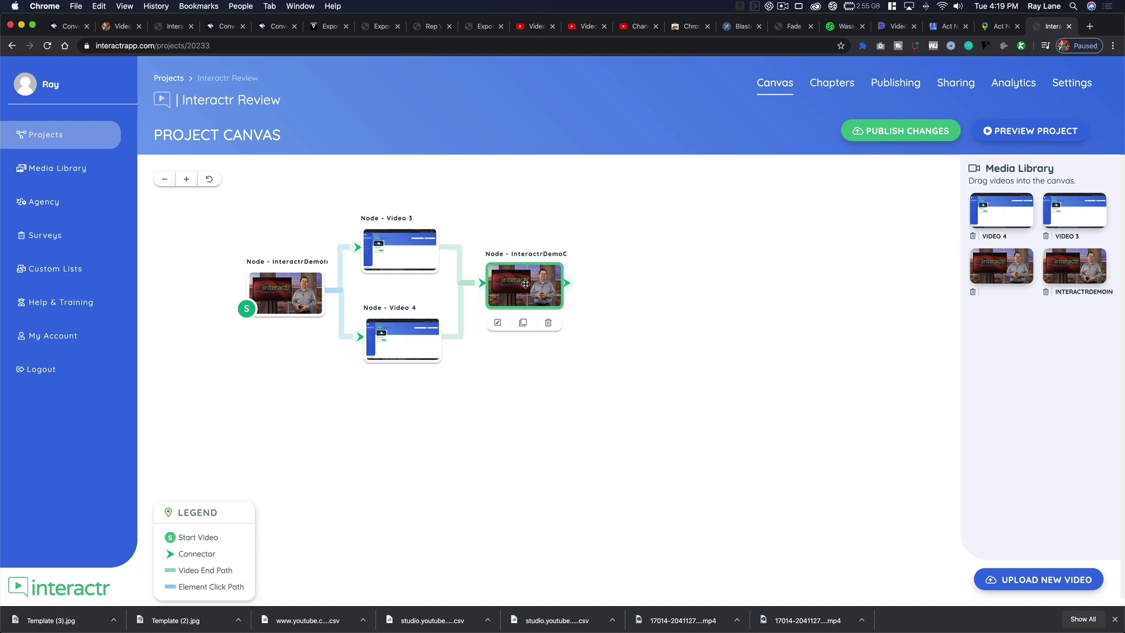
double_click(526, 283)
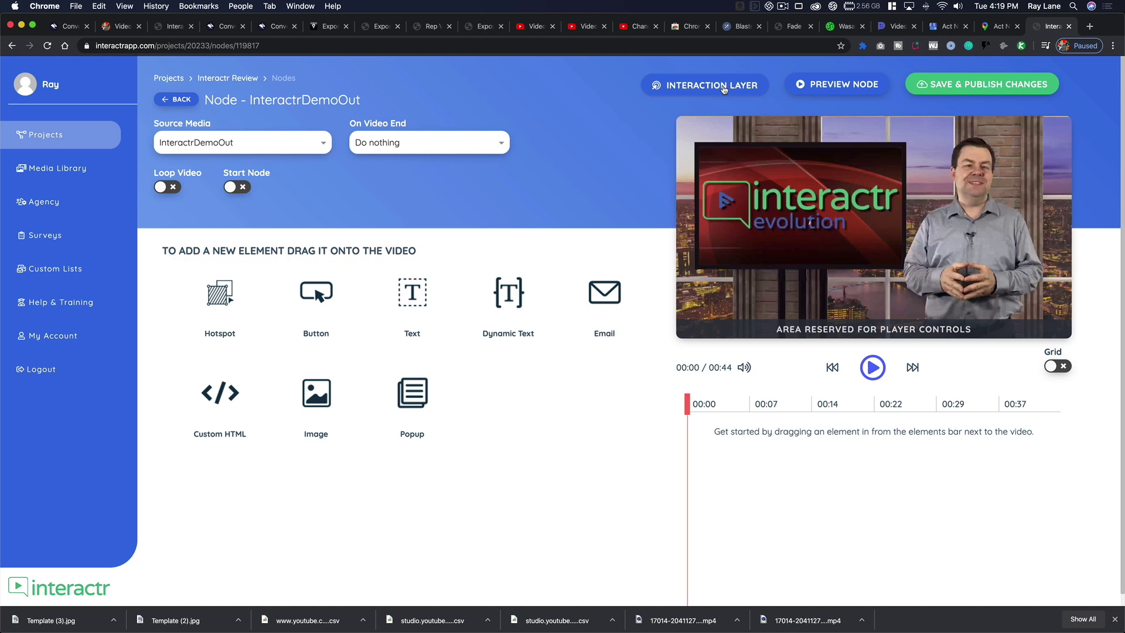
Choose the Social Share template from this node's interaction layer presets.
click(722, 88)
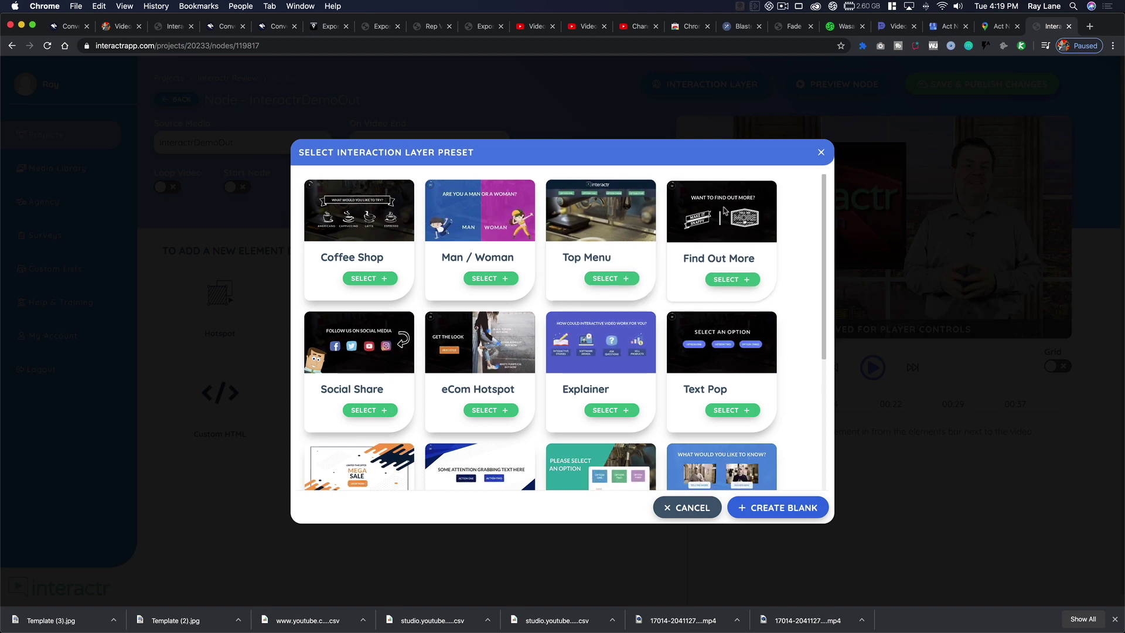
scroll(656, 358, down, 2)
scroll(657, 357, up, 4)
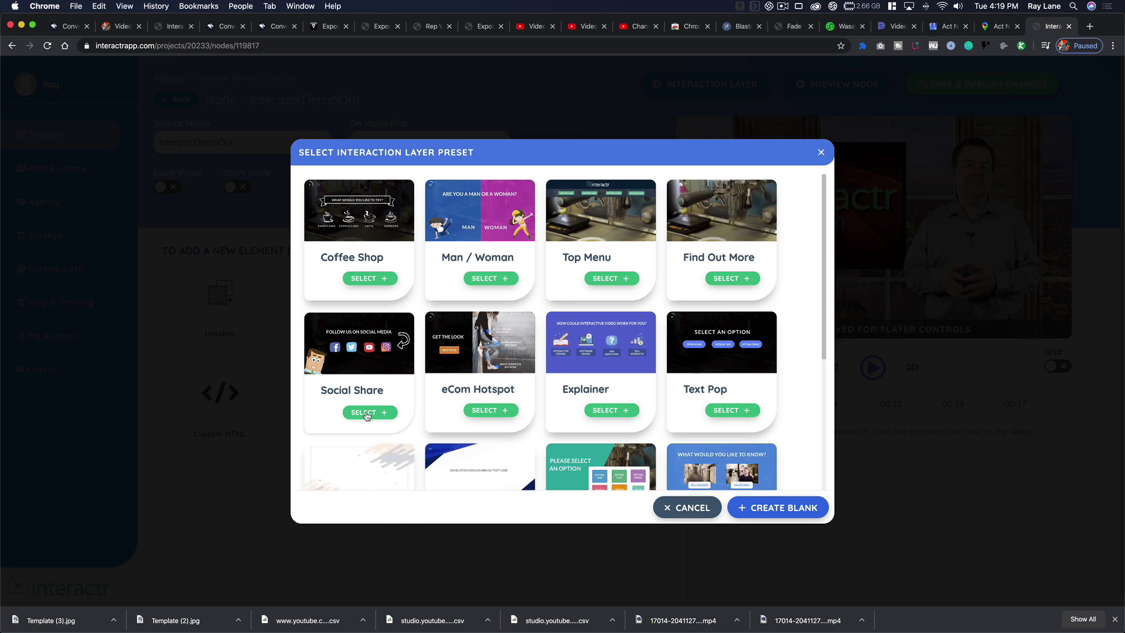
click(367, 412)
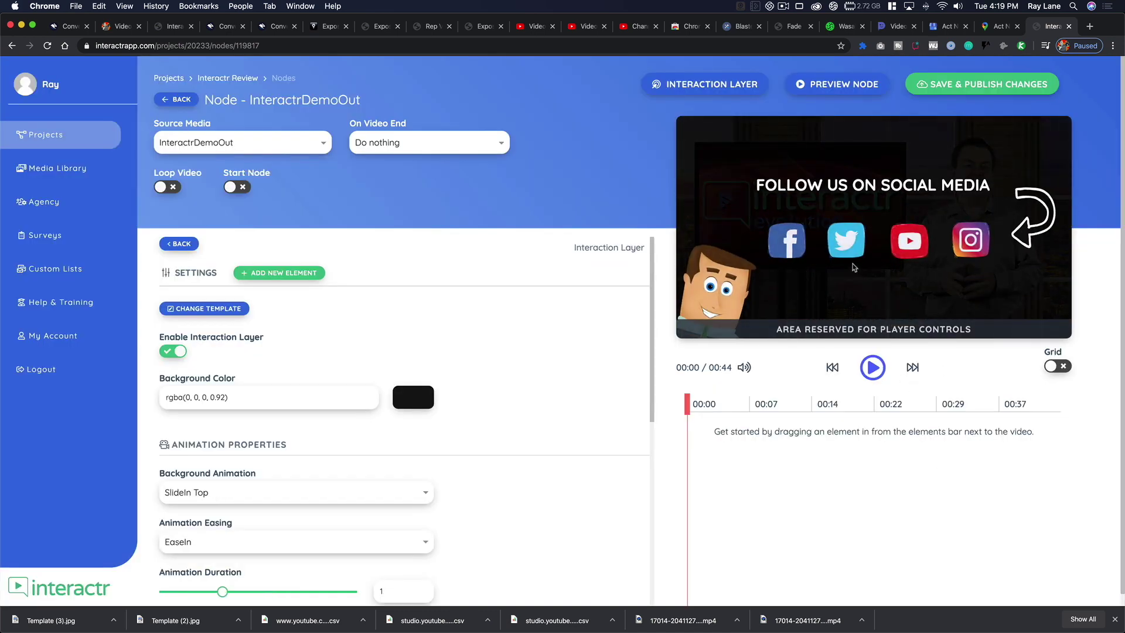
Move the Twitter icon lower and nudge the Instagram icon and headline down-right.
click(784, 251)
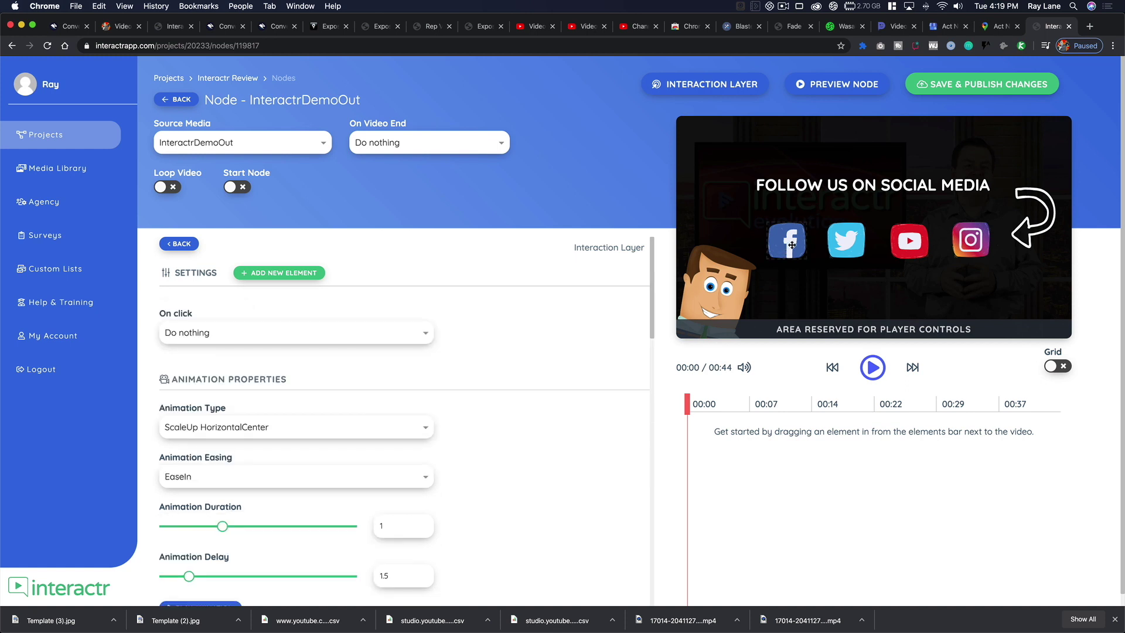
click(847, 245)
mouse_move(842, 245)
mouse_down()
mouse_move(844, 296)
mouse_move(838, 233)
mouse_move(857, 253)
mouse_up()
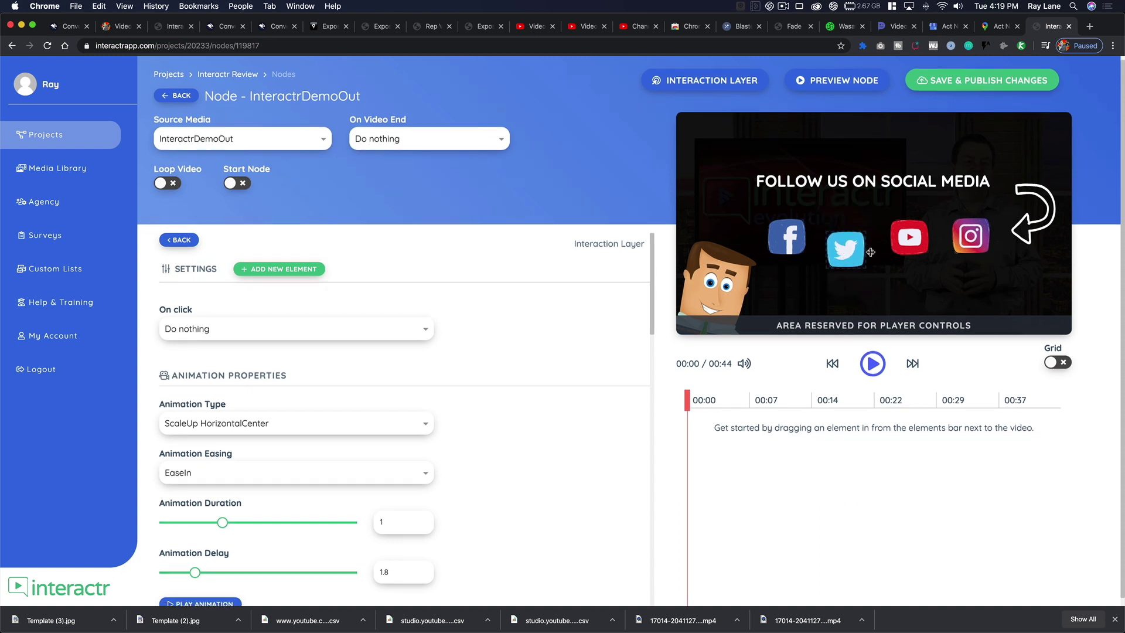
drag(981, 235, 982, 240)
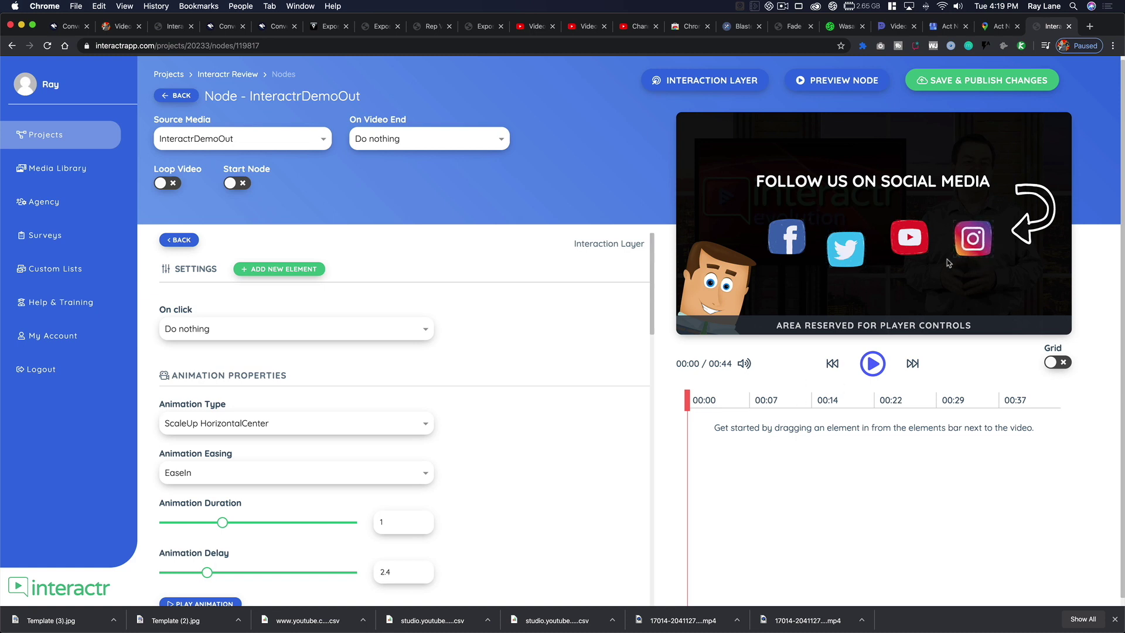
click(1035, 229)
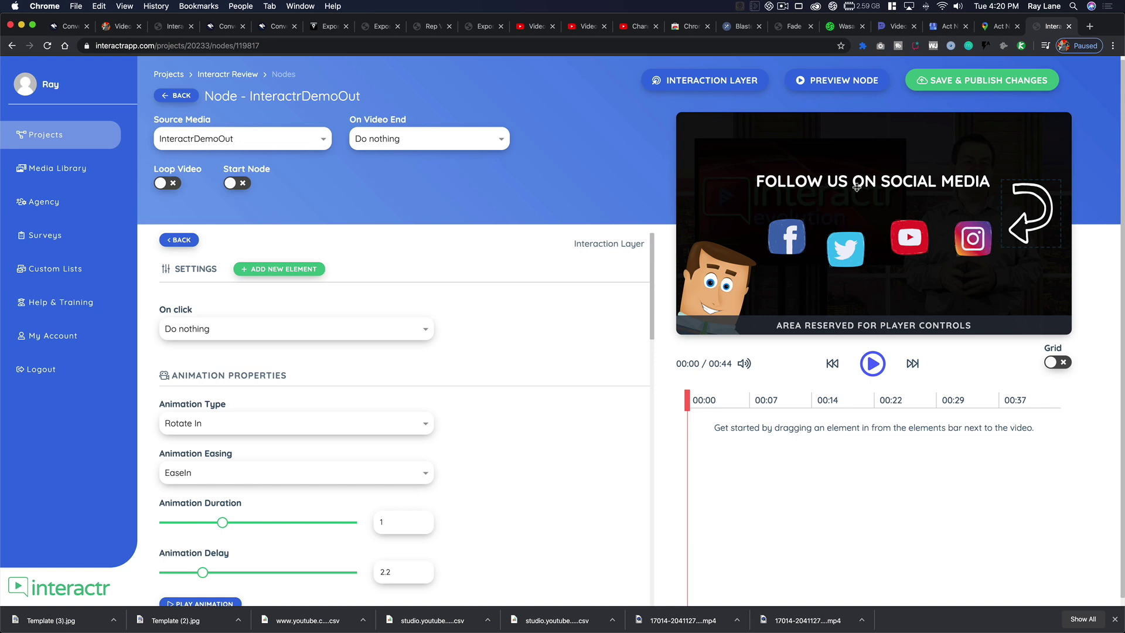
drag(855, 184, 860, 189)
Compare the cartoon character's and Facebook icon's settings, ending with the Facebook icon selected.
click(719, 276)
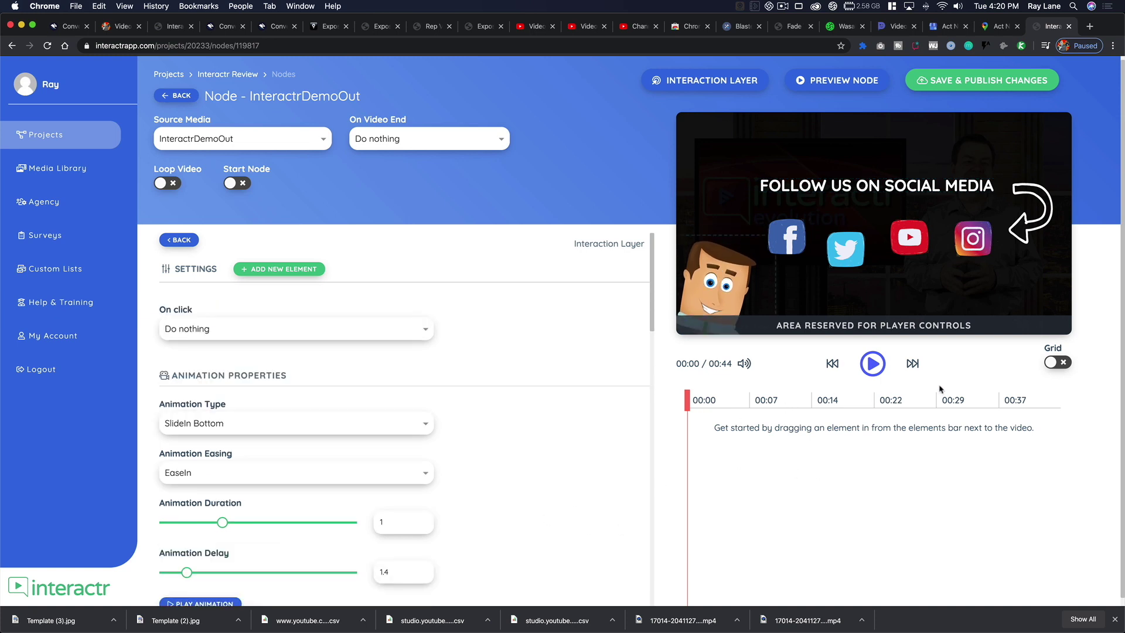
click(787, 236)
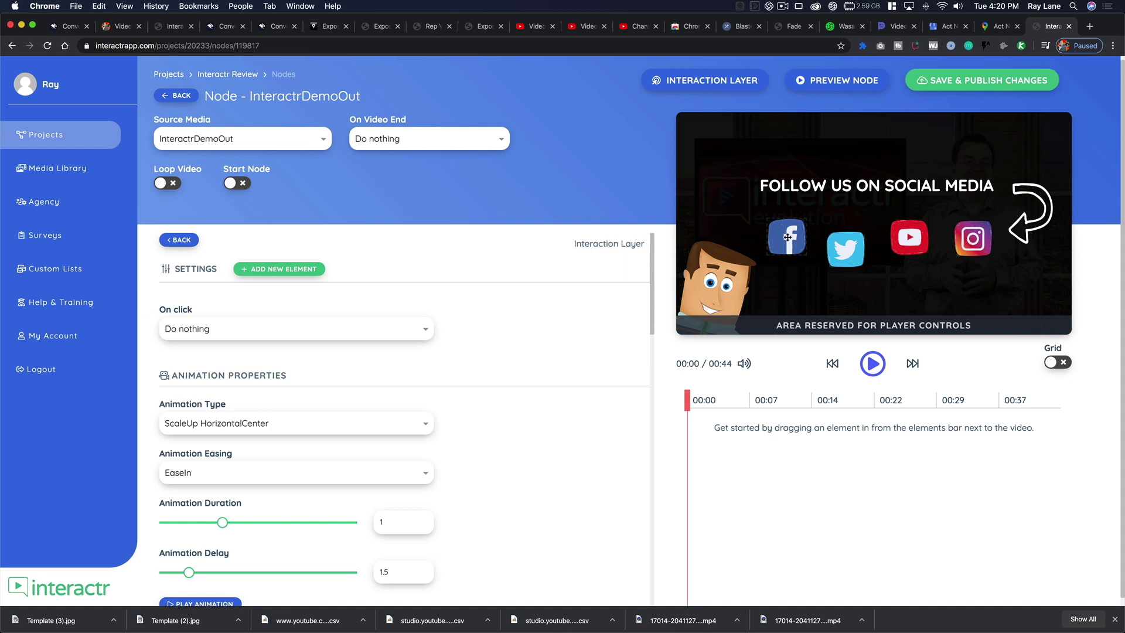
click(725, 300)
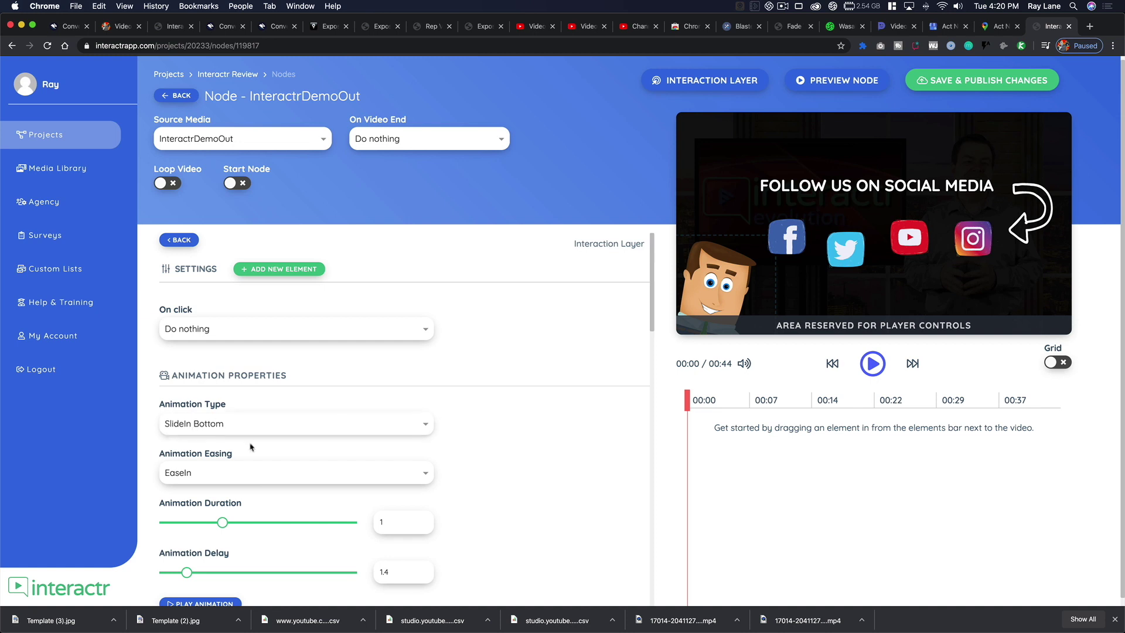
click(787, 240)
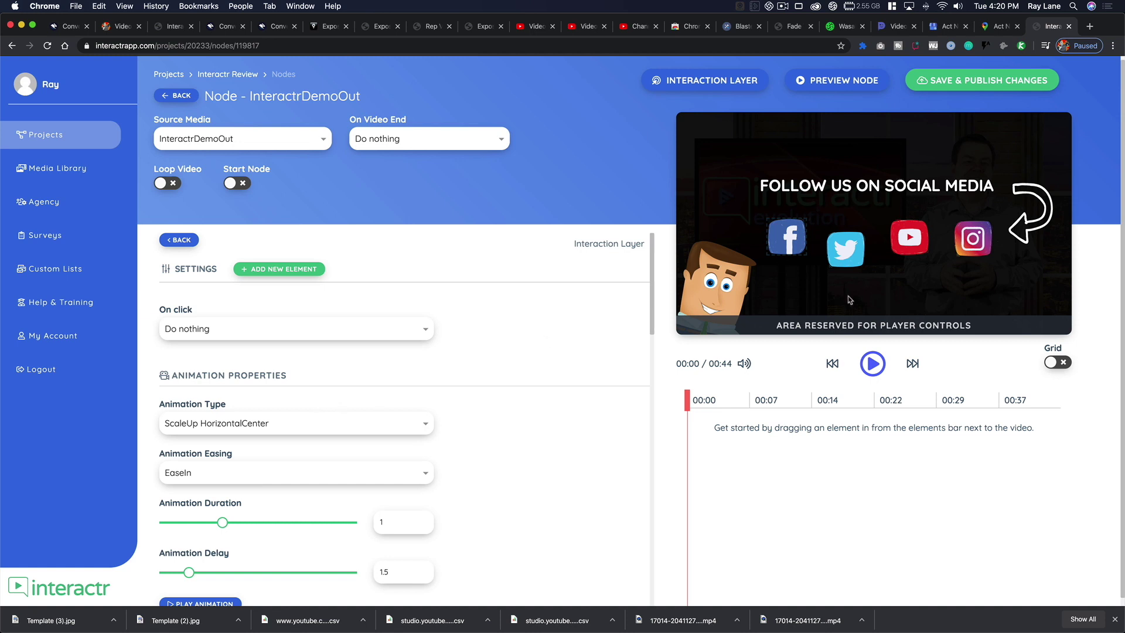
scroll(371, 427, down, 4)
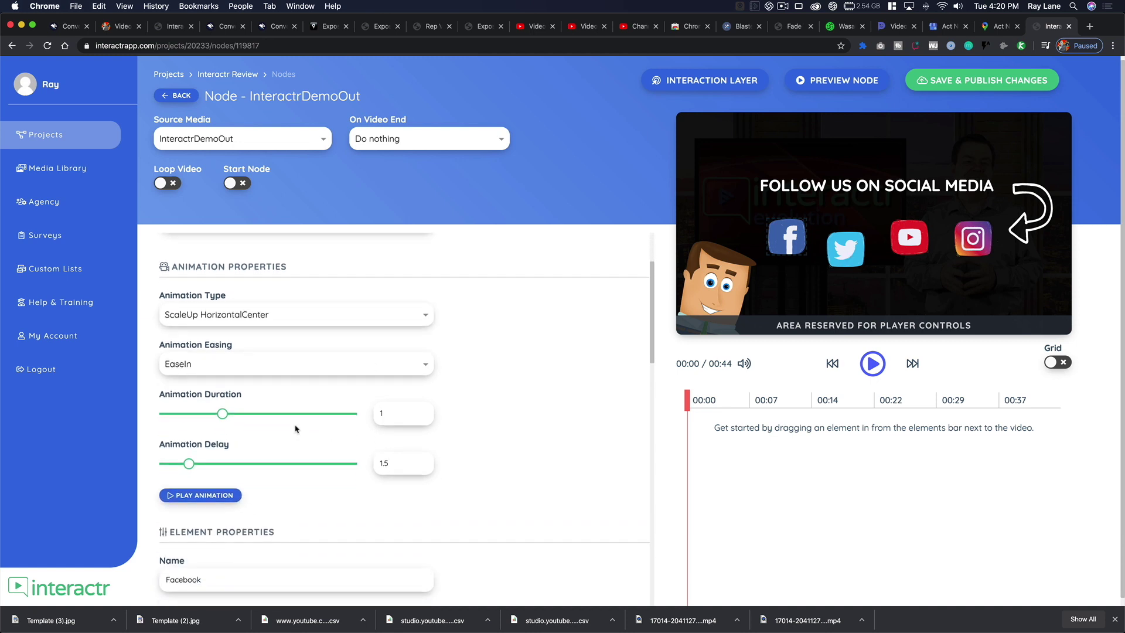
scroll(233, 404, down, 3)
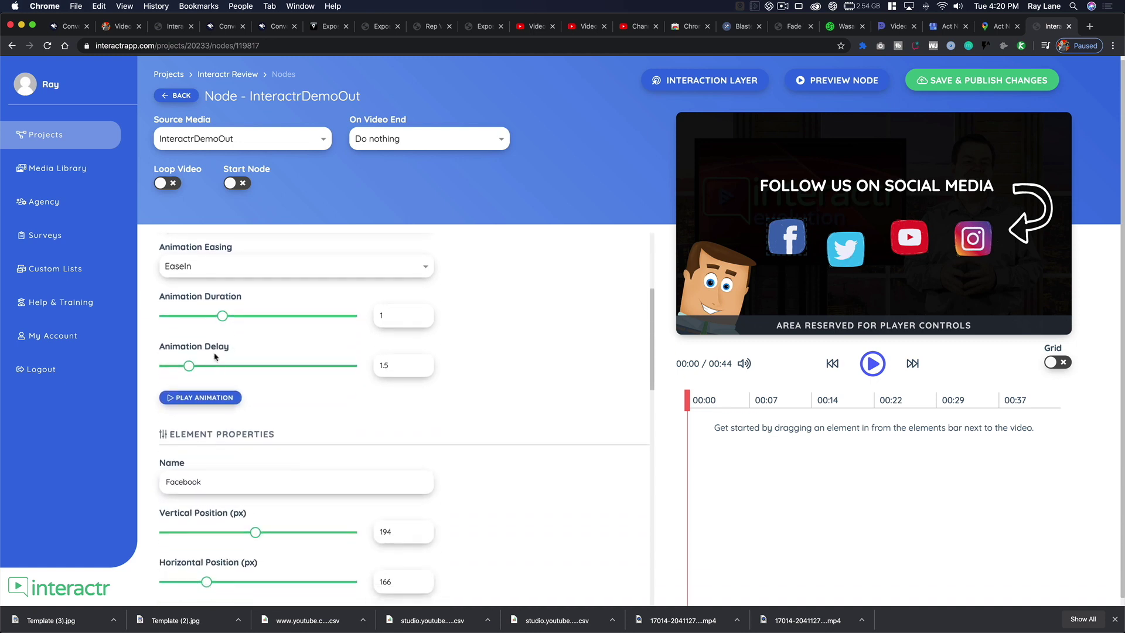
click(223, 398)
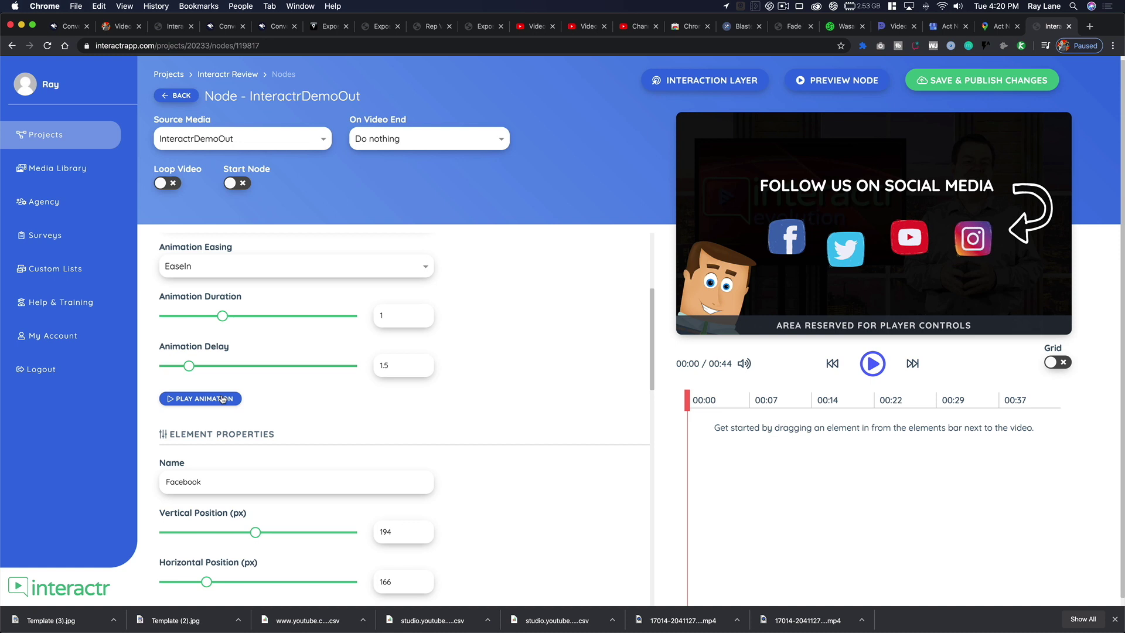
scroll(366, 482, down, 5)
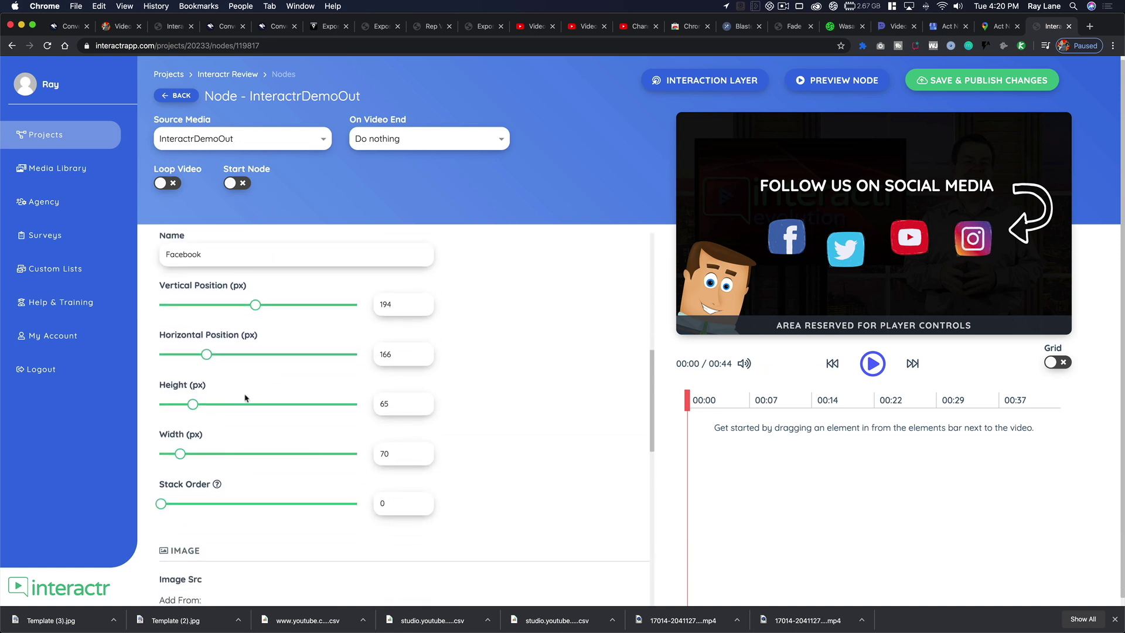
scroll(243, 396, down, 6)
scroll(315, 468, down, 3)
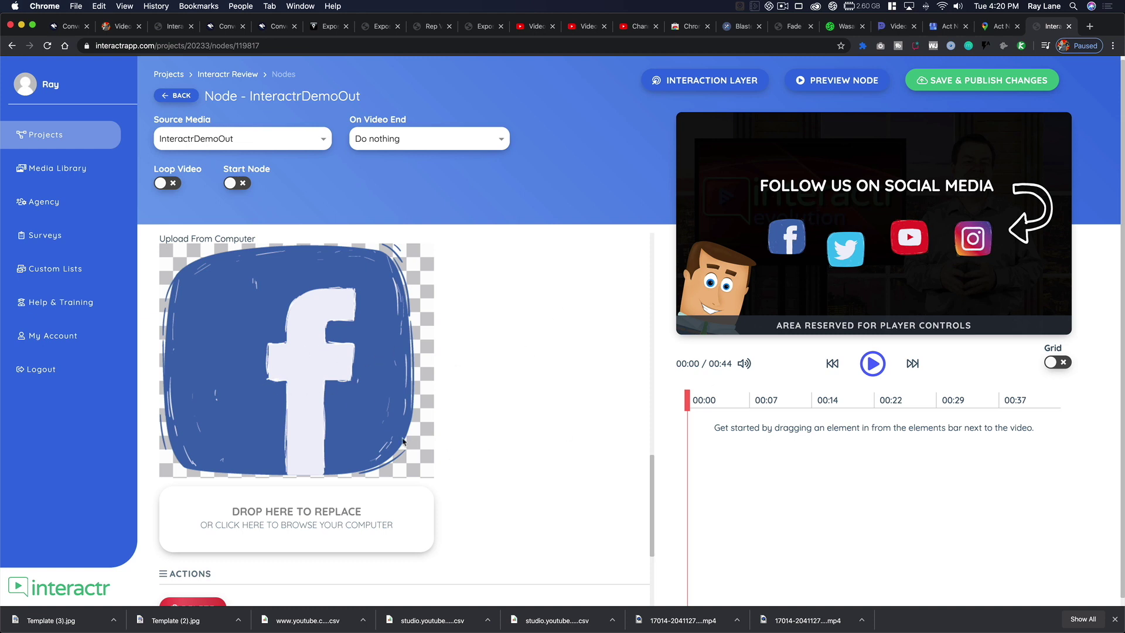
scroll(413, 445, down, 5)
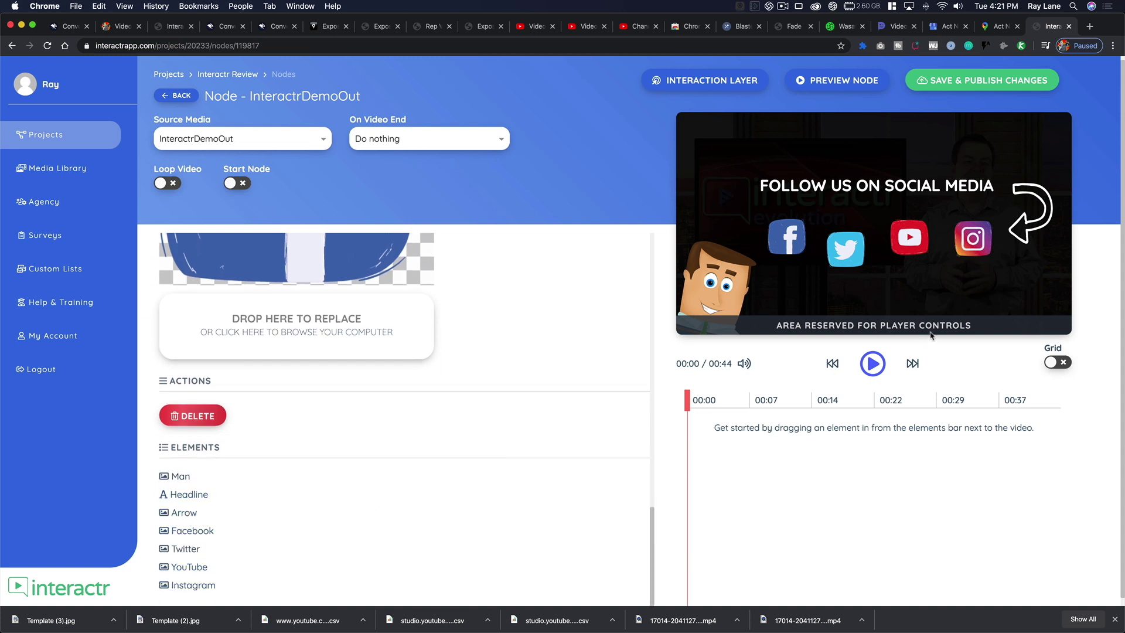
scroll(220, 333, up, 6)
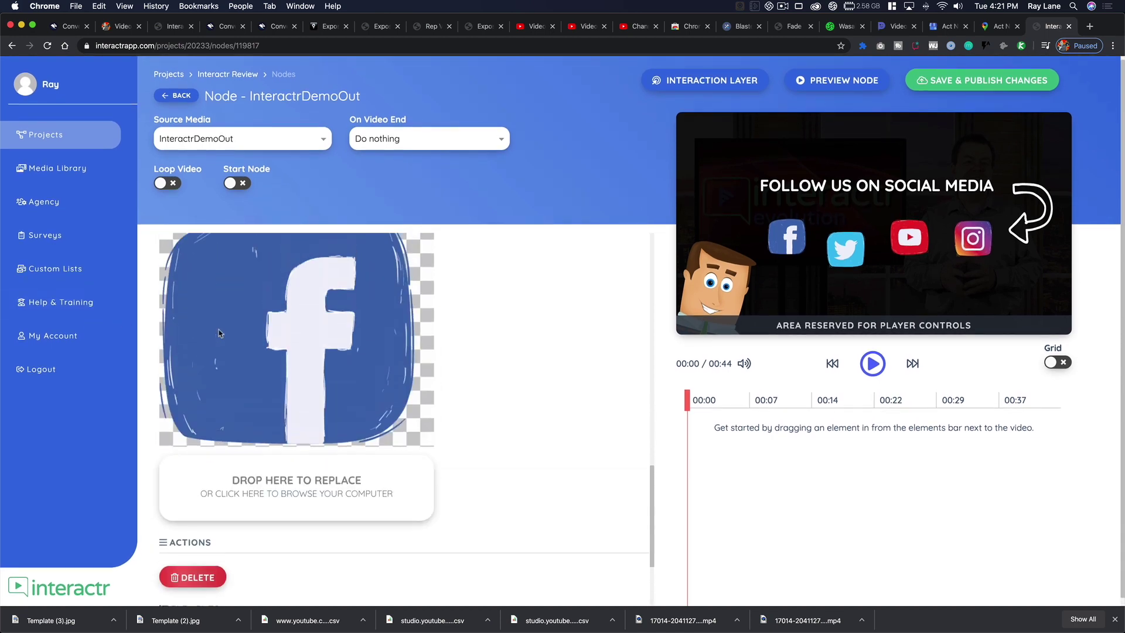
scroll(220, 333, up, 2)
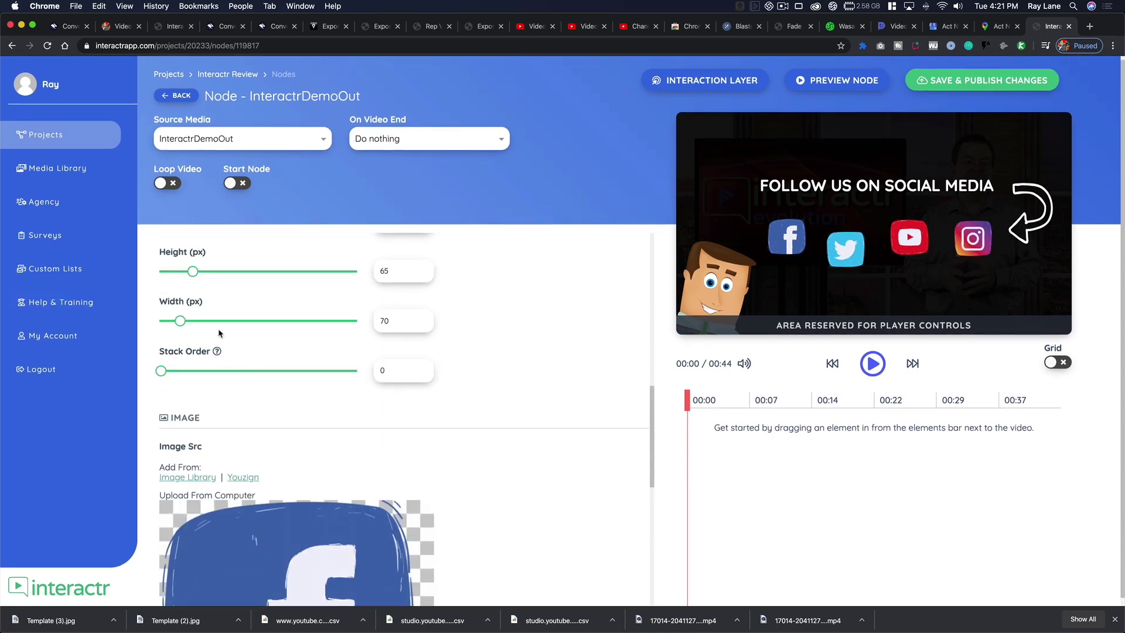
scroll(220, 332, down, 2)
scroll(220, 332, up, 15)
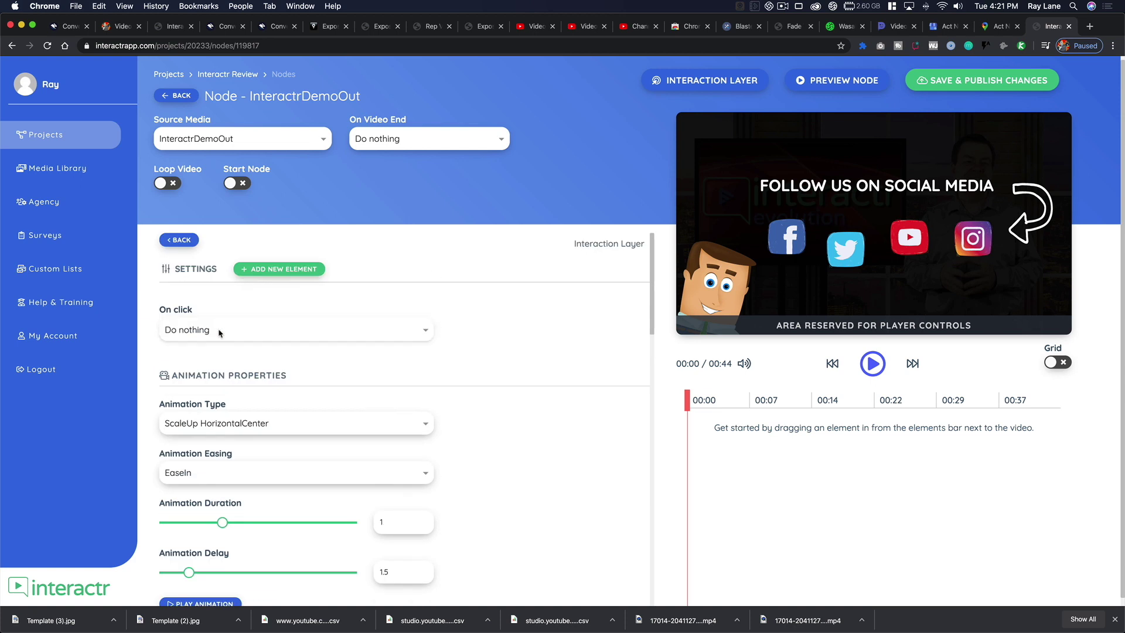
scroll(187, 317, up, 1)
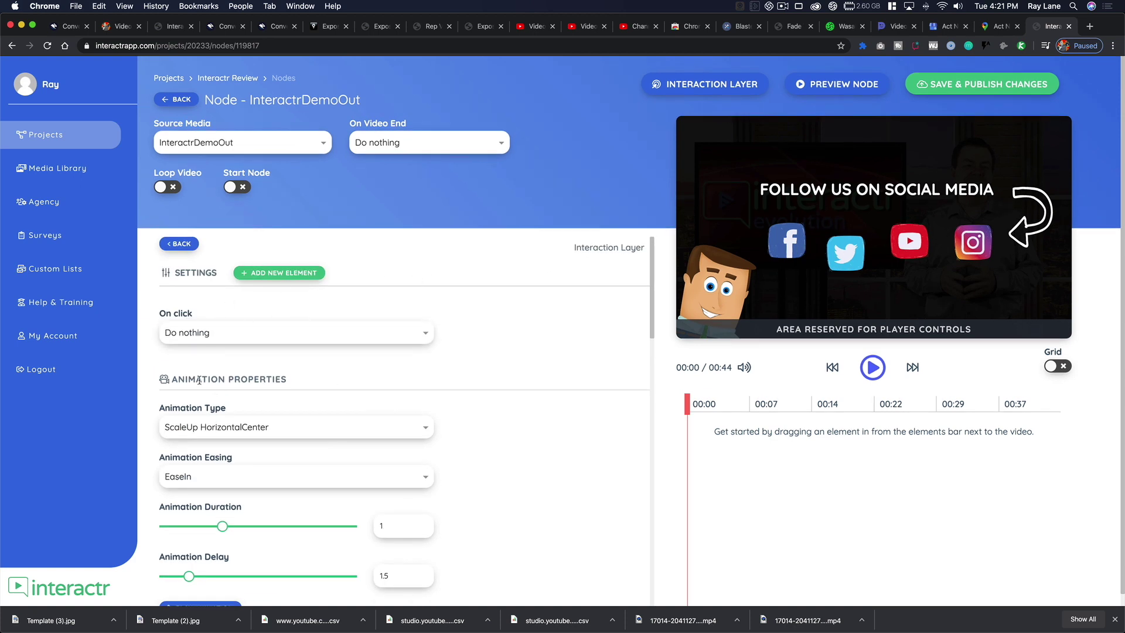
Set the Facebook icon's On click action to Open Url, keeping the new-tab option on.
click(225, 333)
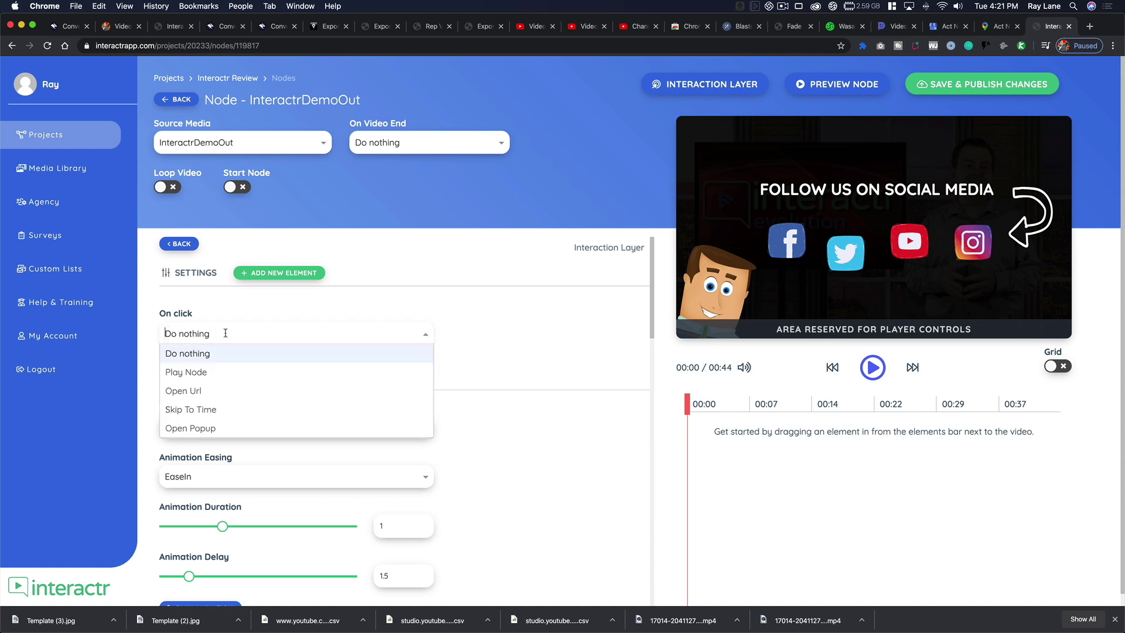
click(197, 397)
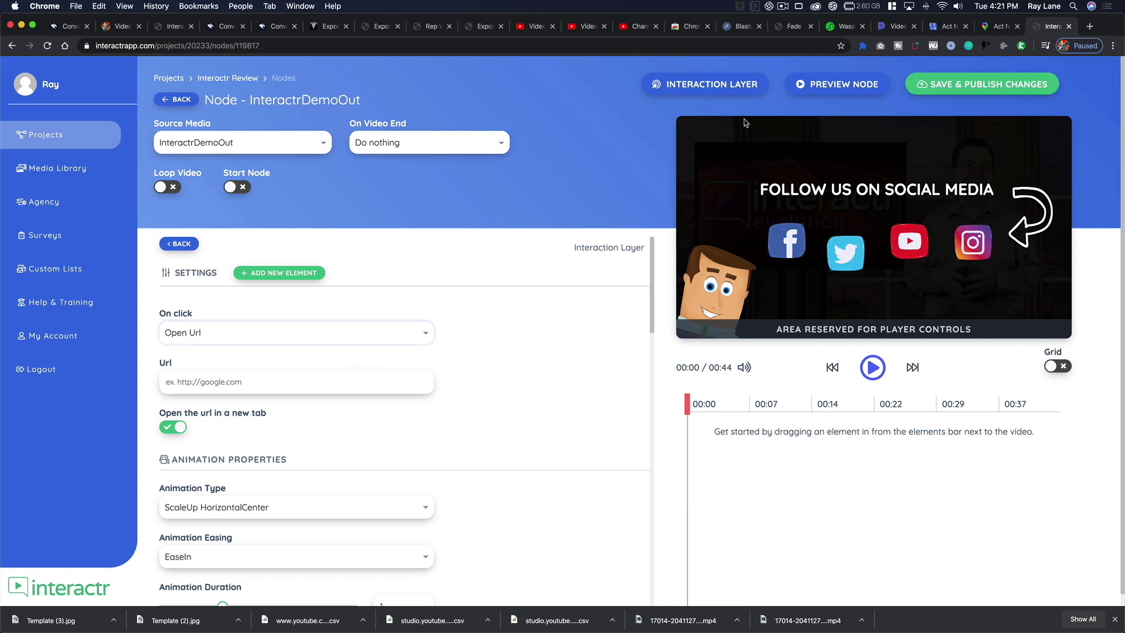
scroll(286, 319, down, 5)
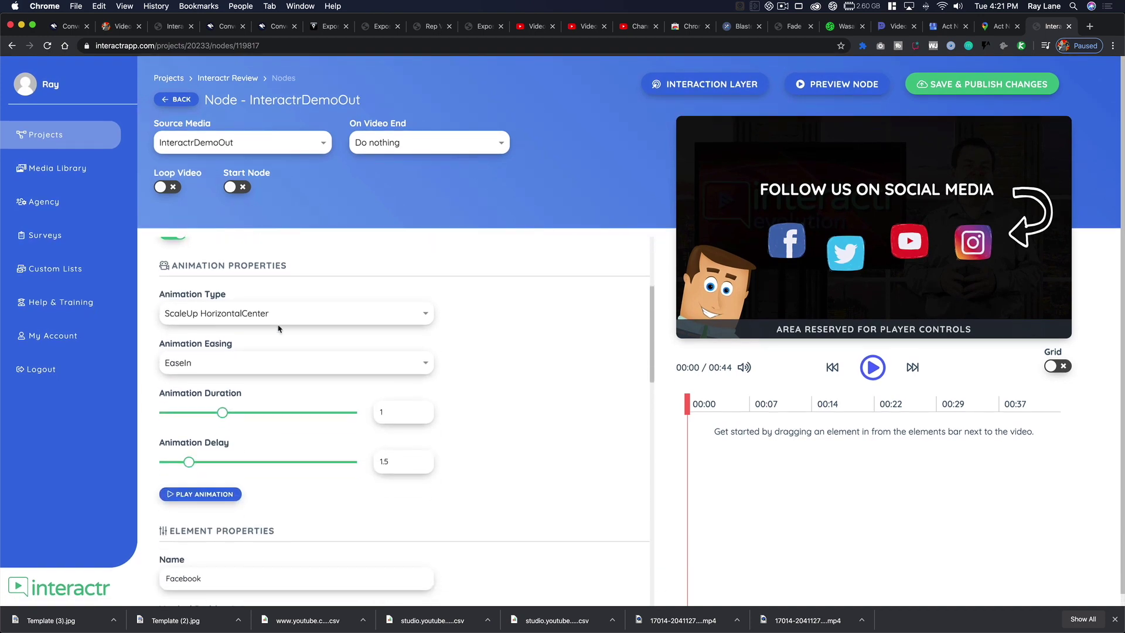
scroll(208, 508, down, 7)
scroll(226, 494, up, 12)
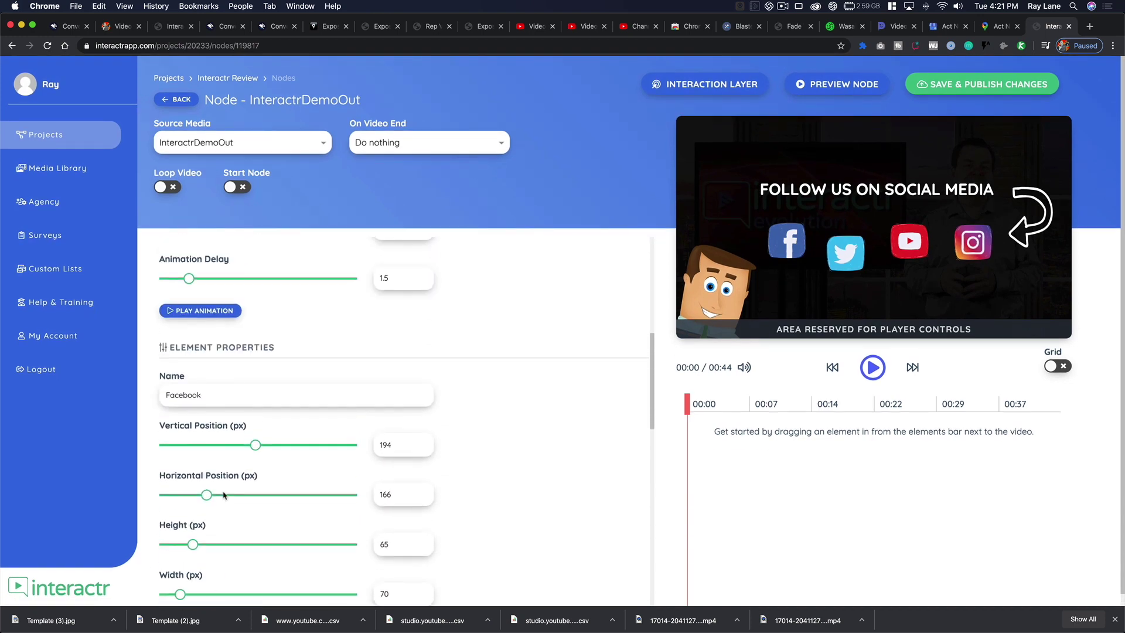